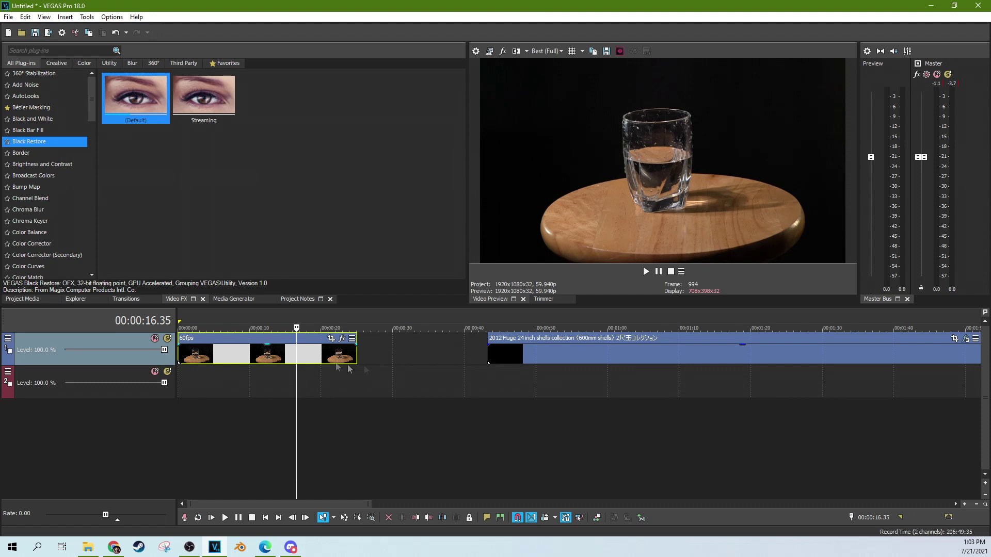
Move the playhead past the glass clip and browse the Transitions and Video FX lists.
{"action": "left_click", "coordinate": [404, 360]}
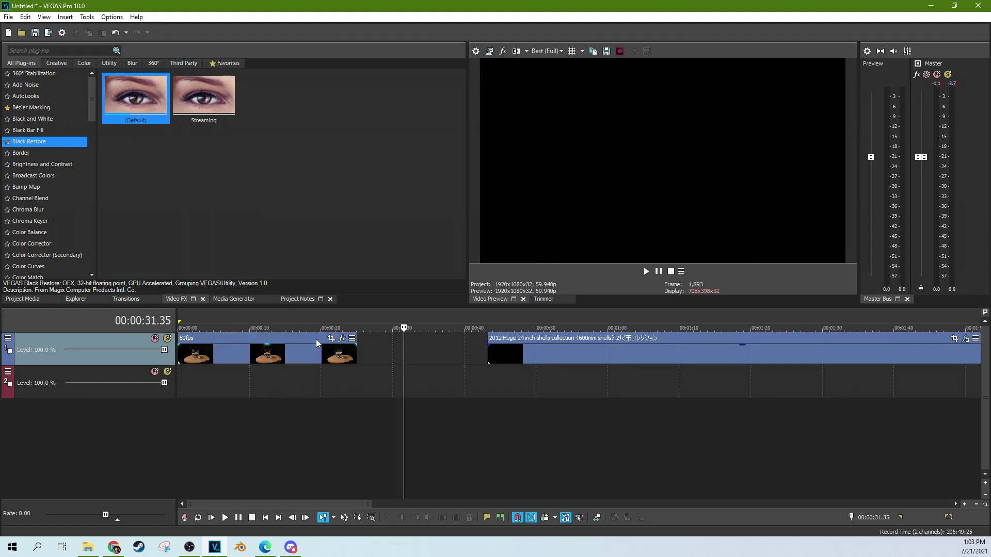
{"action": "left_click", "coordinate": [115, 301]}
{"action": "left_click", "coordinate": [176, 301]}
{"action": "scroll", "coordinate": [81, 155], "scroll_direction": "down", "scroll_amount": 2}
{"action": "scroll", "coordinate": [82, 157], "scroll_direction": "up", "scroll_amount": 2}
Select the glass clip at 00:00:15.34, then the fireworks clip, and scrub between them.
{"action": "left_click", "coordinate": [289, 359]}
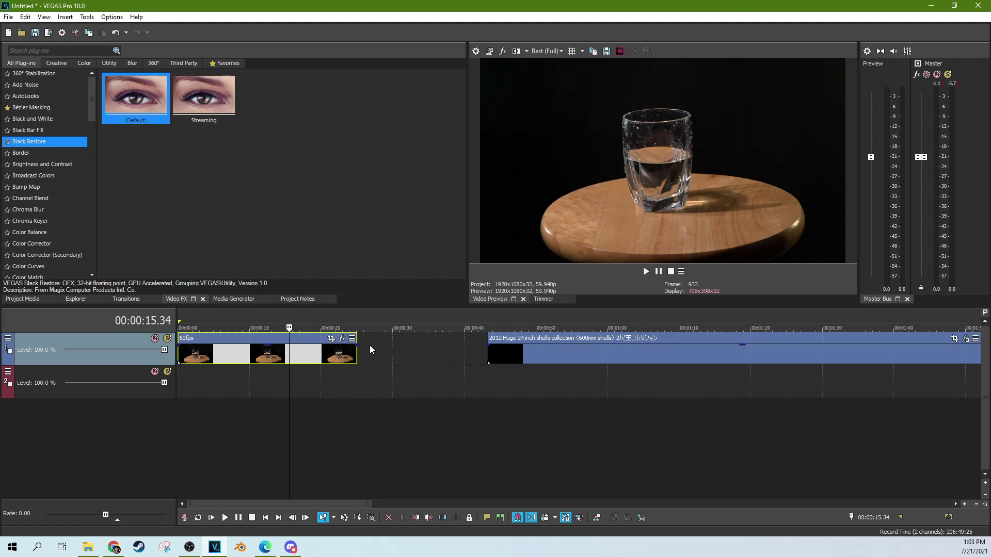
{"action": "left_click", "coordinate": [402, 347]}
{"action": "left_click", "coordinate": [520, 354]}
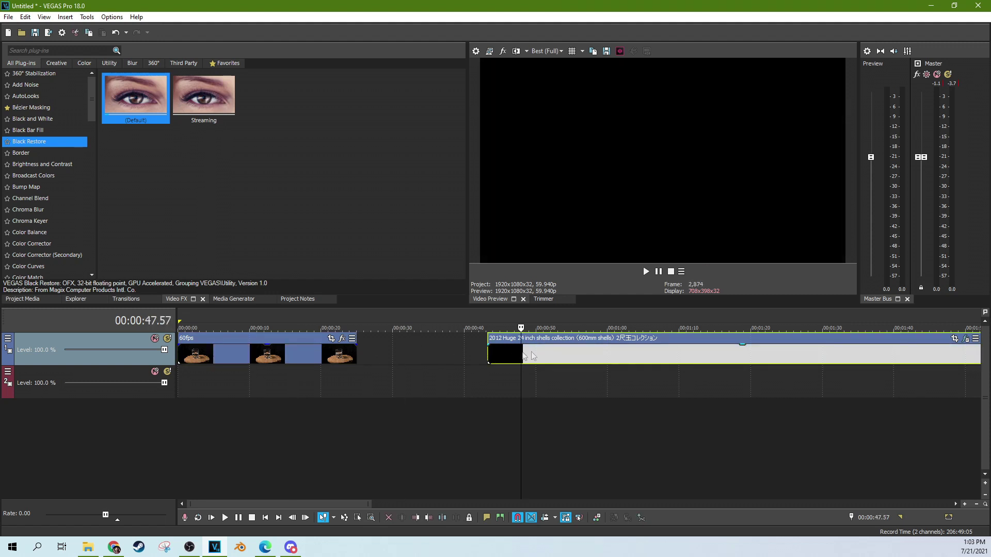
{"action": "left_click", "coordinate": [586, 353]}
{"action": "left_click", "coordinate": [625, 353]}
{"action": "left_click", "coordinate": [671, 352]}
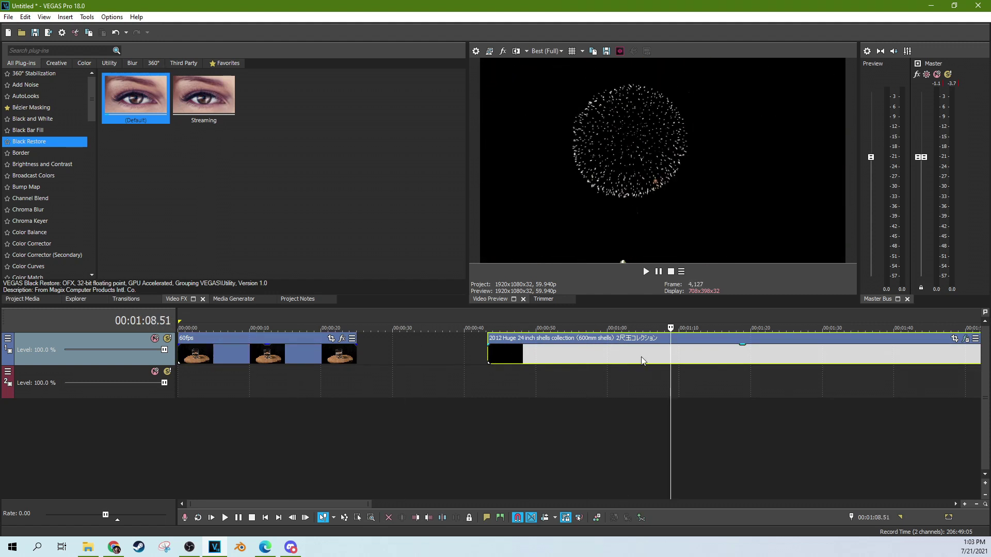
{"action": "scroll", "coordinate": [651, 353], "scroll_direction": "down", "scroll_amount": 4}
{"action": "left_click", "coordinate": [194, 353]}
{"action": "scroll", "coordinate": [323, 348], "scroll_direction": "up", "scroll_amount": 3}
{"action": "scroll", "coordinate": [323, 348], "scroll_direction": "up", "scroll_amount": 3}
Scrub through the glass clip, settling the playhead at 00:00:14.30.
{"action": "left_click", "coordinate": [318, 353]}
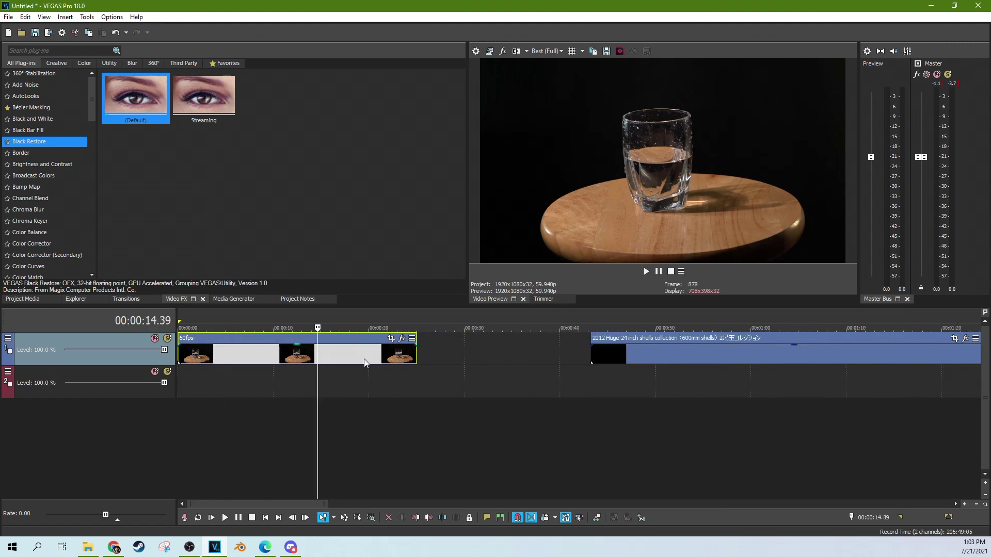
{"action": "left_click", "coordinate": [361, 355]}
{"action": "left_click", "coordinate": [384, 356]}
{"action": "left_click", "coordinate": [393, 356]}
{"action": "left_click", "coordinate": [341, 354]}
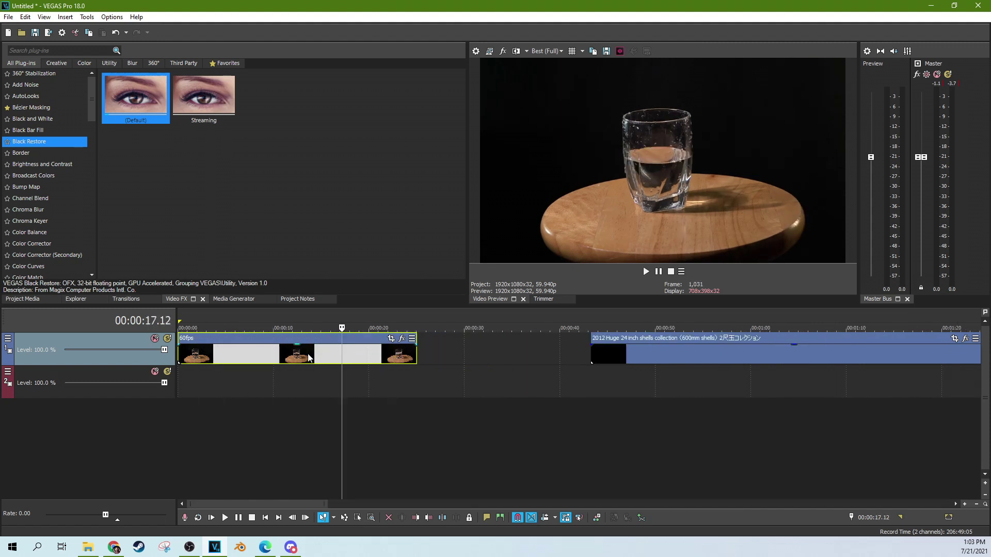
{"action": "left_click", "coordinate": [307, 355]}
{"action": "left_click", "coordinate": [259, 355]}
{"action": "left_click", "coordinate": [316, 353]}
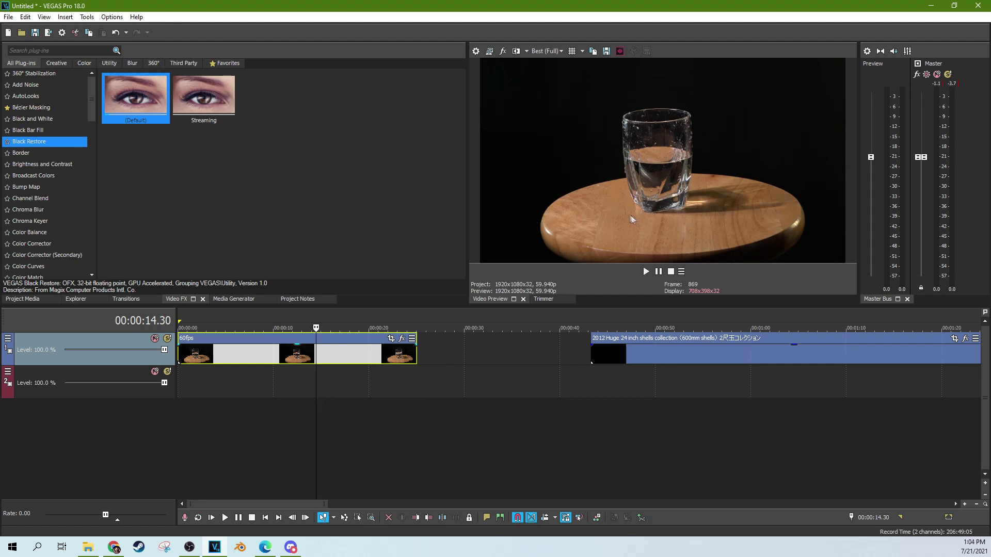
Select the fireworks clip and preview its later moments.
{"action": "left_click", "coordinate": [610, 353]}
{"action": "scroll", "coordinate": [610, 353], "scroll_direction": "down", "scroll_amount": 3}
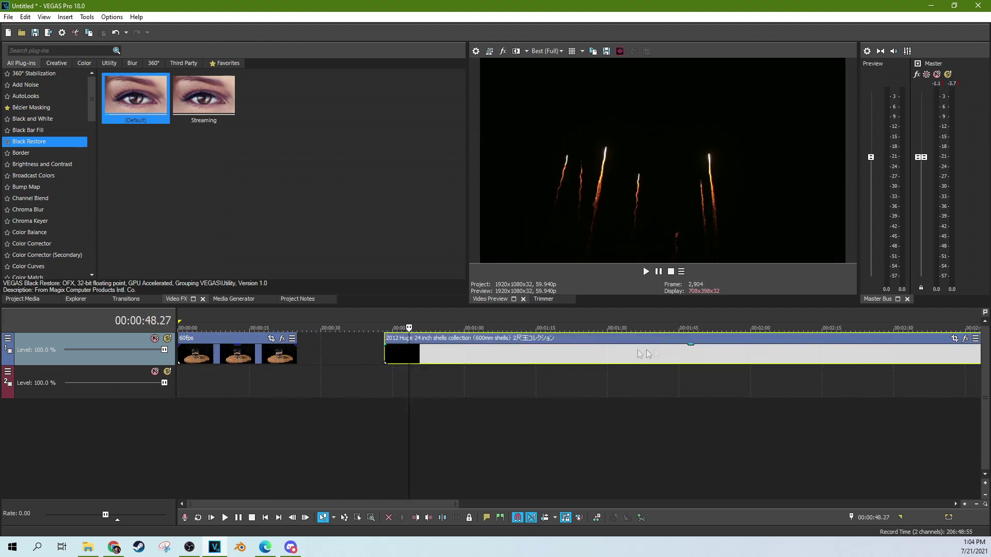
{"action": "left_click", "coordinate": [570, 353]}
{"action": "left_click", "coordinate": [621, 352]}
{"action": "left_click", "coordinate": [653, 358]}
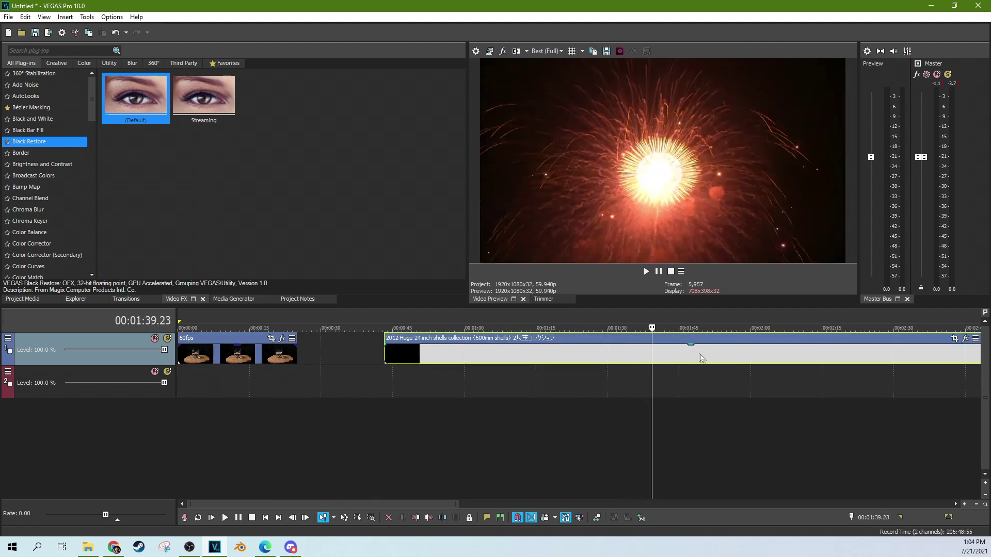
{"action": "left_click", "coordinate": [705, 358]}
{"action": "left_click", "coordinate": [735, 357]}
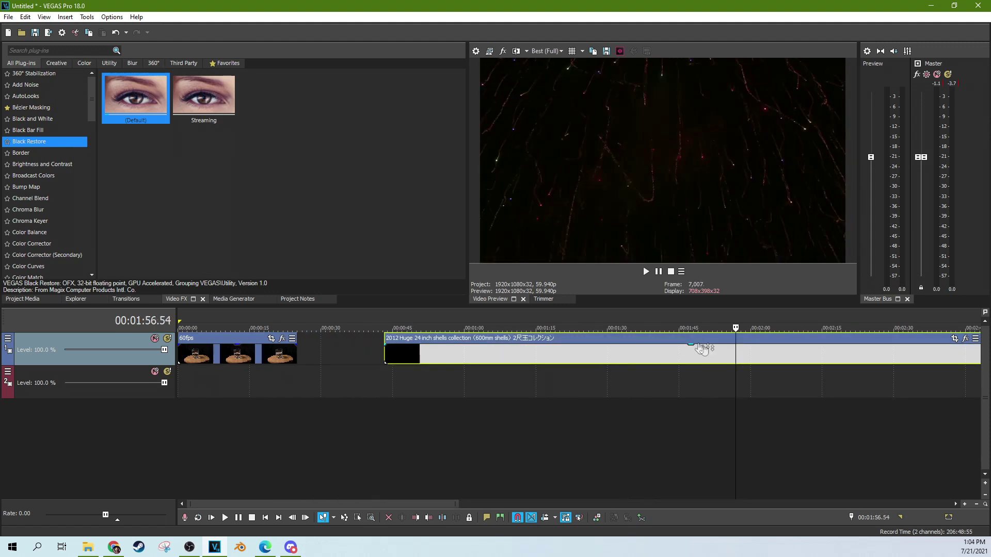
{"action": "left_click", "coordinate": [576, 357]}
Preview fireworks bursts near 00:01:08, 00:00:45.58, 00:01:03.55 and 00:00:53.32.
{"action": "left_click", "coordinate": [505, 360]}
{"action": "left_click", "coordinate": [457, 361]}
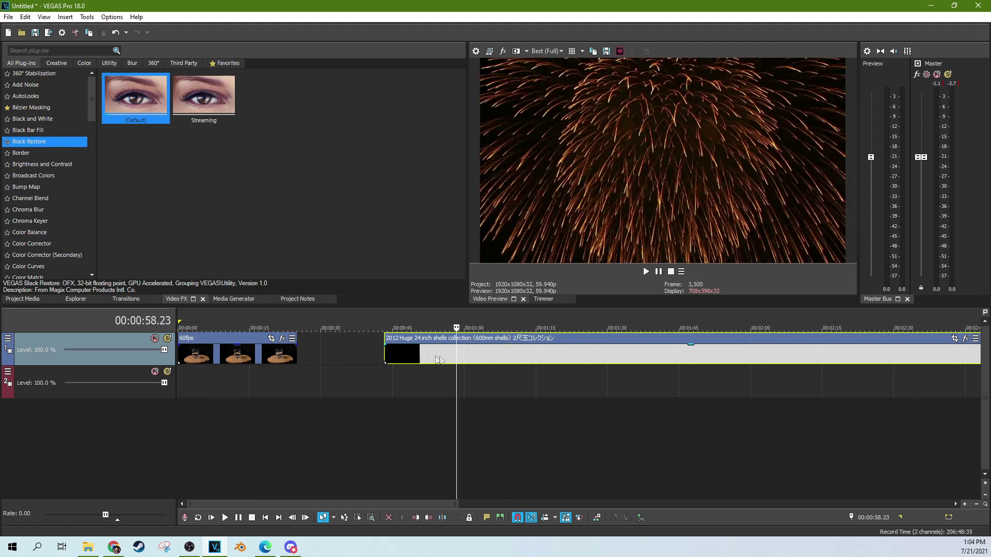
{"action": "left_click", "coordinate": [413, 358]}
{"action": "left_click", "coordinate": [397, 360]}
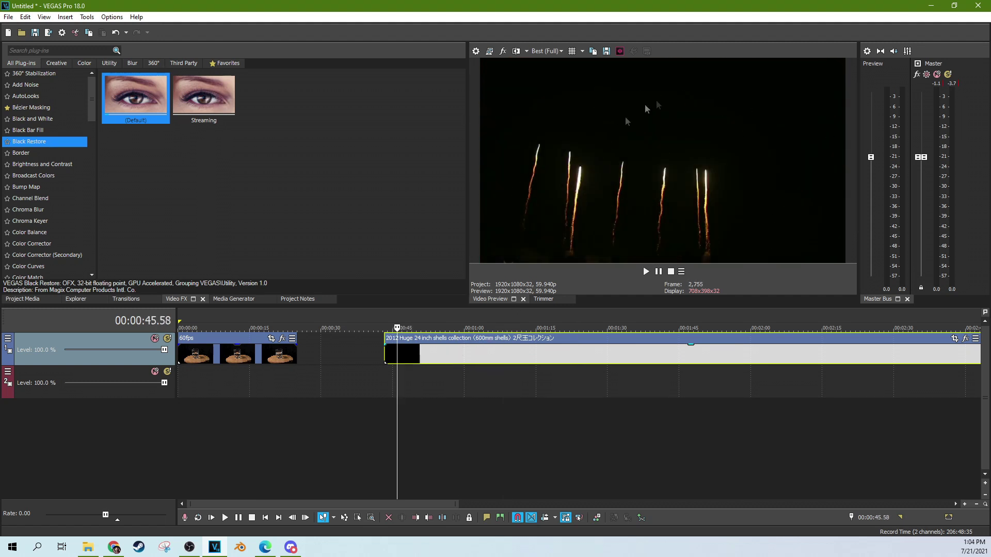
{"action": "left_click", "coordinate": [483, 352]}
{"action": "scroll", "coordinate": [518, 341], "scroll_direction": "up", "scroll_amount": 2}
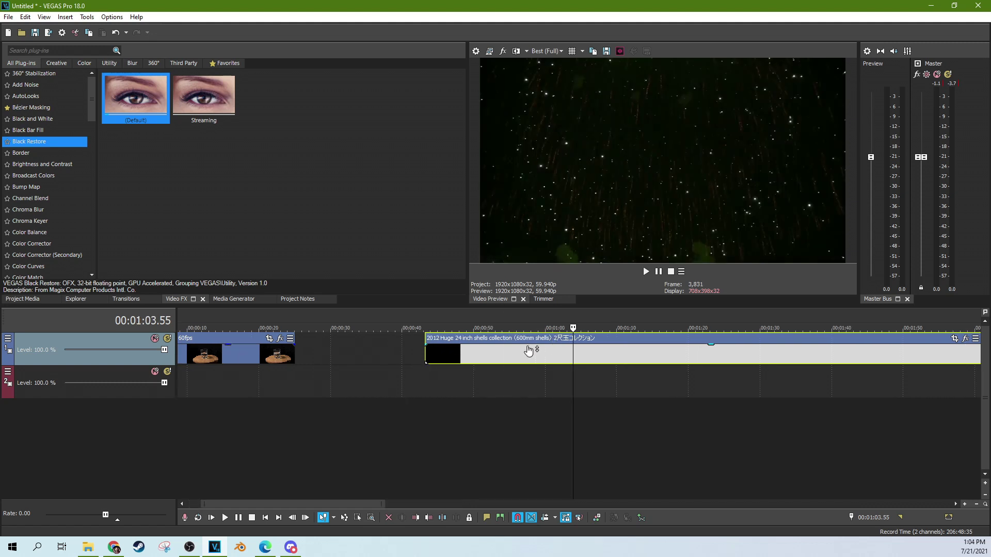
{"action": "left_click", "coordinate": [499, 352]}
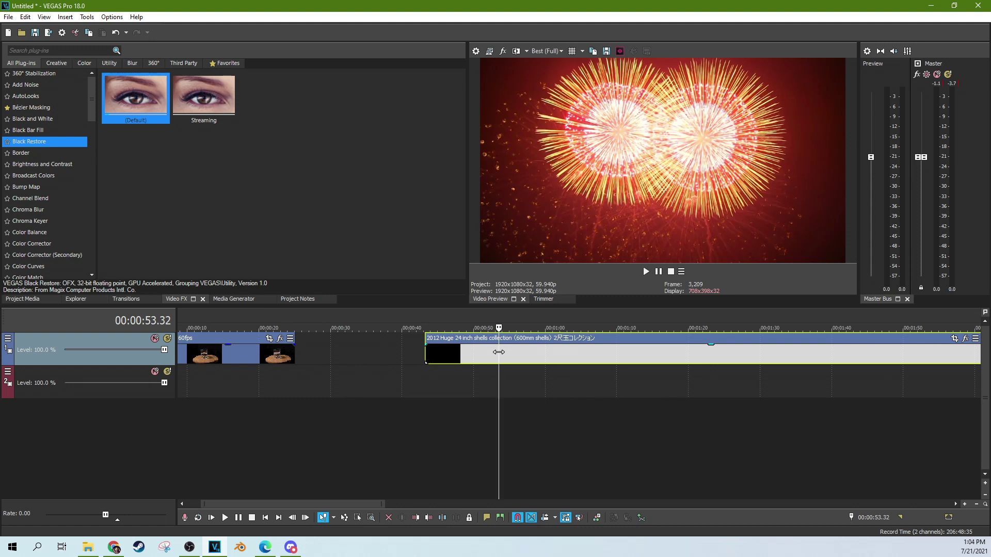
Move the glass clip onto track 2 and set the top track's Compositing Mode to Screen.
{"action": "left_click", "coordinate": [514, 355]}
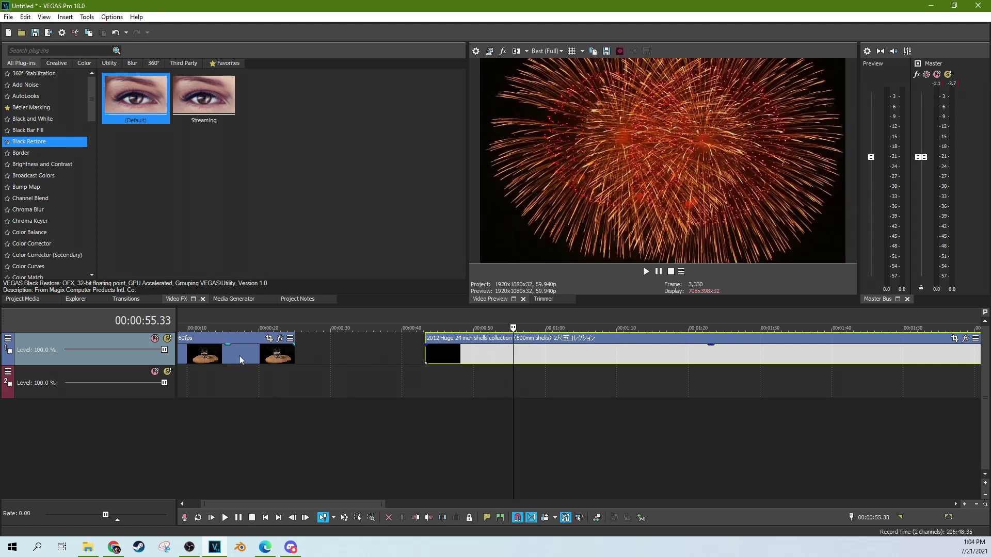
{"action": "left_click_drag", "start_coordinate": [261, 354], "coordinate": [557, 387]}
{"action": "left_click", "coordinate": [494, 357]}
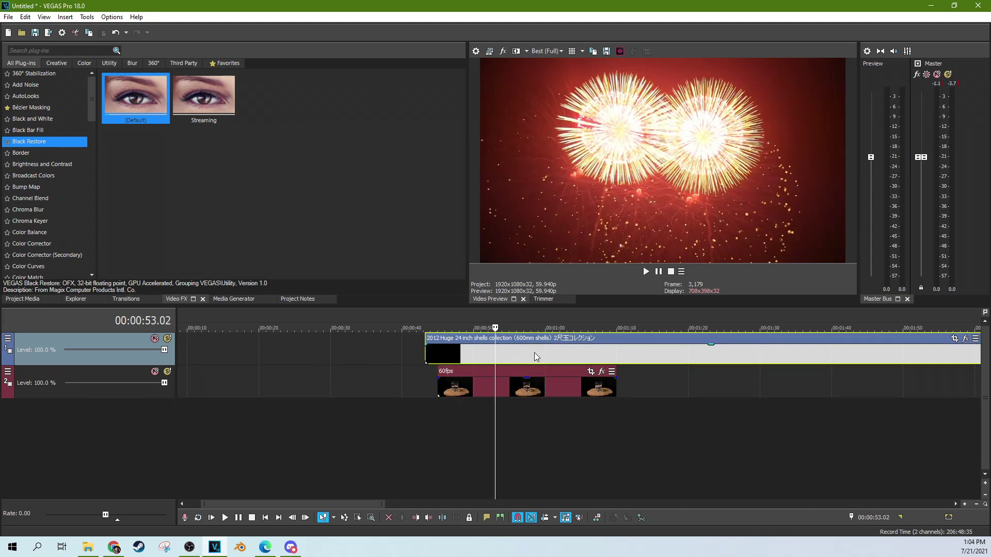
{"action": "left_click", "coordinate": [7, 339]}
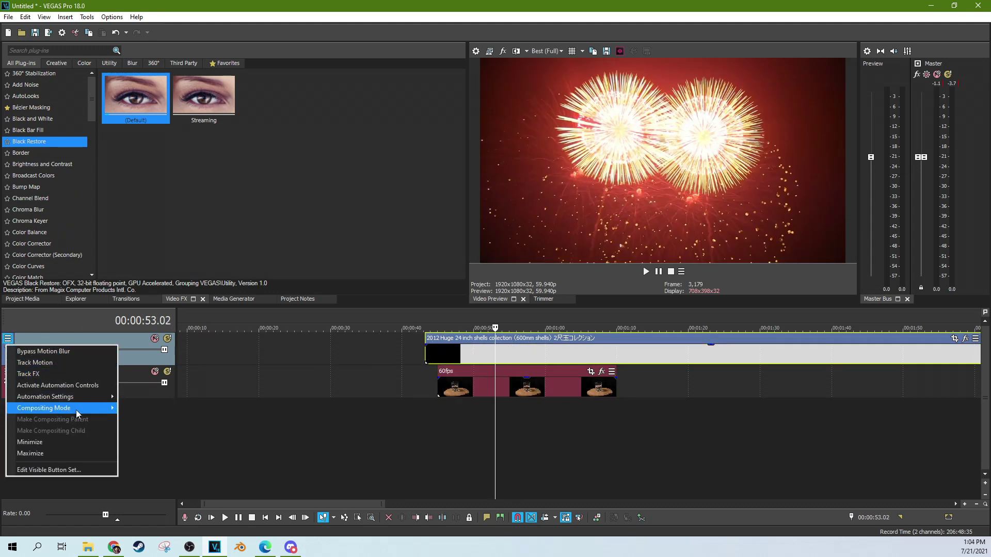
{"action": "mouse_move", "coordinate": [85, 408]}
{"action": "left_click", "coordinate": [152, 317]}
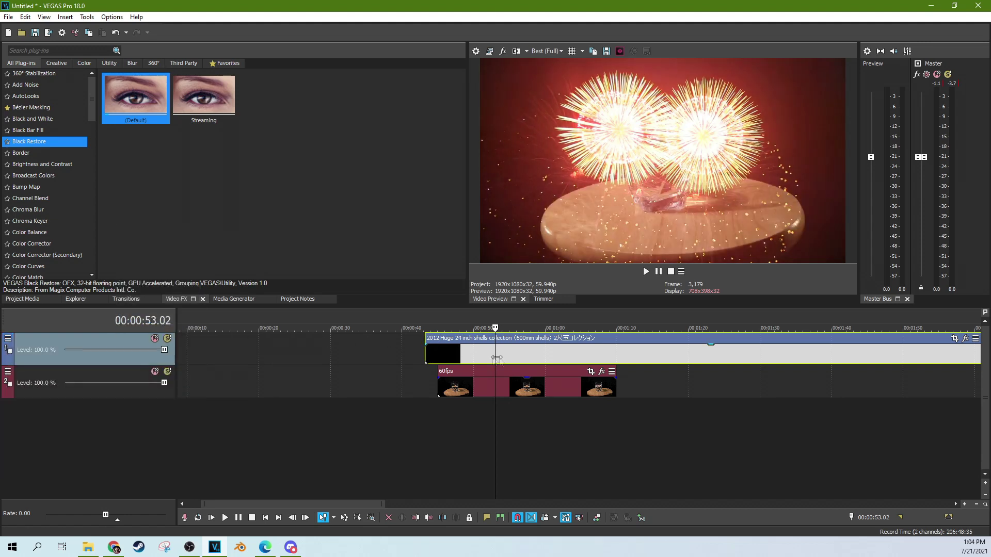
Slide the fireworks clip about 18 seconds earlier and play the composite from about 48 seconds.
{"action": "left_click_drag", "start_coordinate": [474, 352], "coordinate": [501, 356]}
{"action": "left_click", "coordinate": [461, 354]}
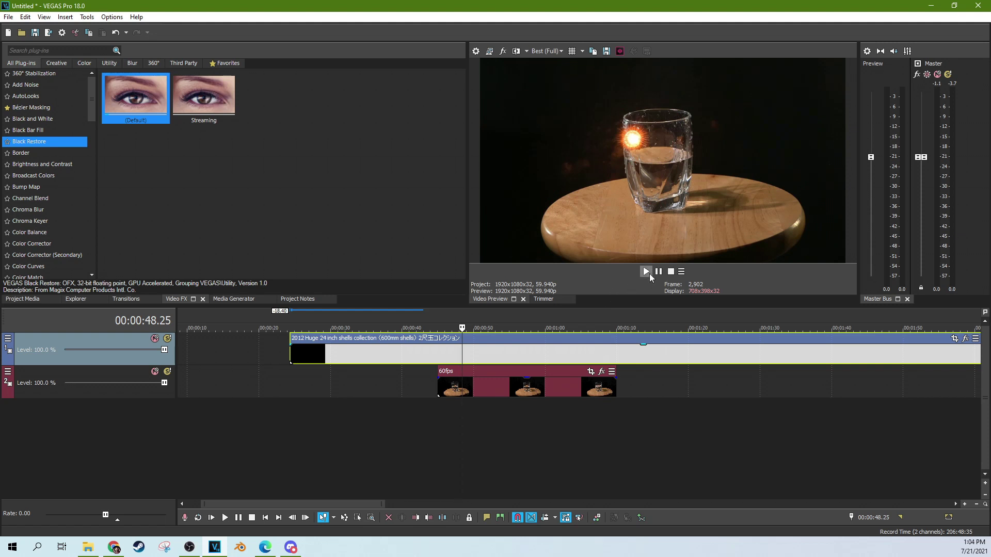
{"action": "left_click", "coordinate": [646, 272]}
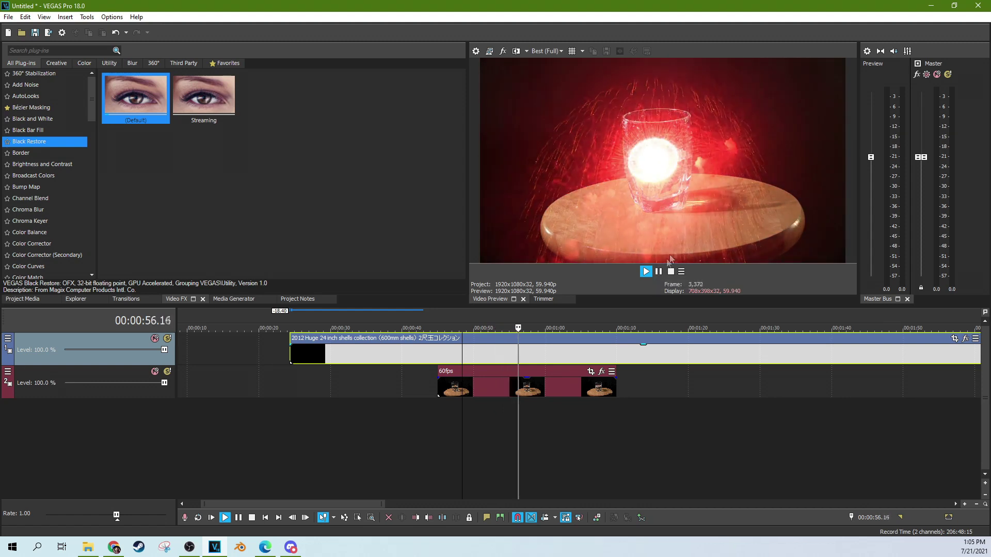
Stop playback, slide the fireworks clip earlier, and apply Black Restore to it.
{"action": "left_click", "coordinate": [670, 272]}
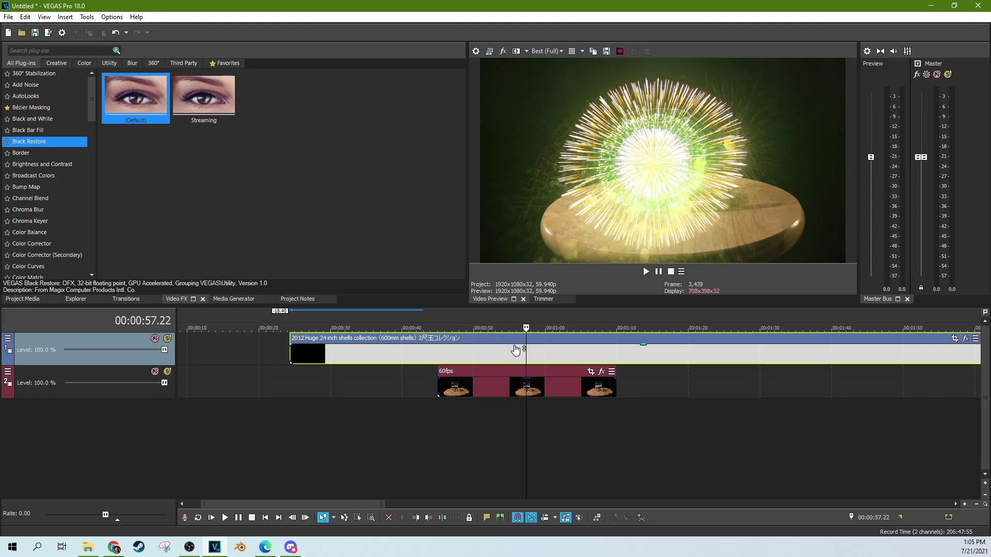
{"action": "scroll", "coordinate": [501, 358], "scroll_direction": "down", "scroll_amount": 2}
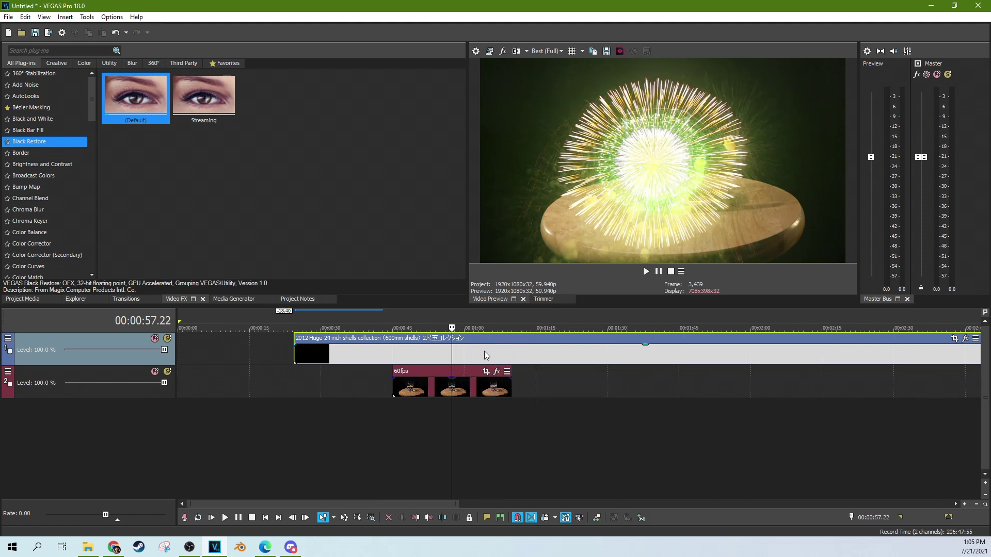
{"action": "left_click_drag", "start_coordinate": [484, 350], "coordinate": [565, 349]}
{"action": "left_click", "coordinate": [8, 338]}
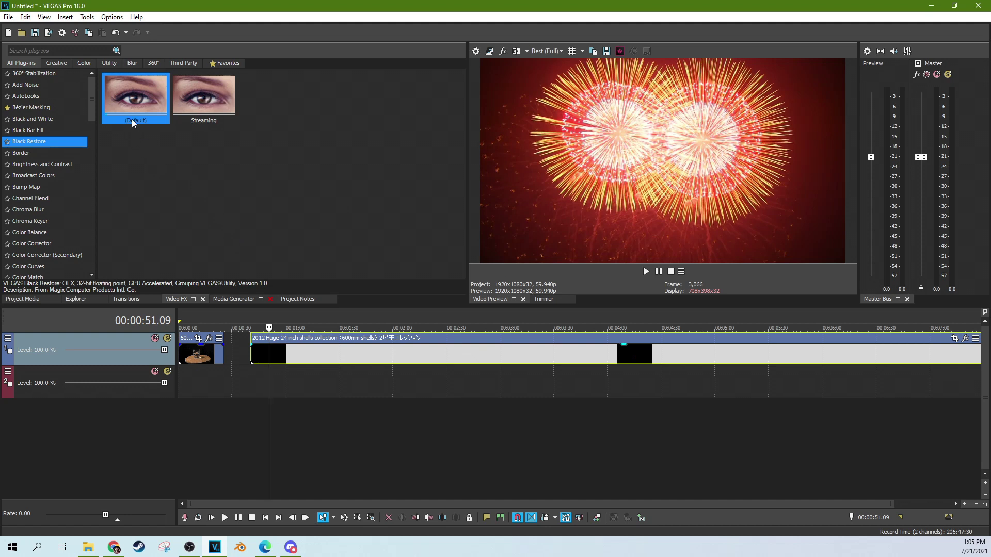
{"action": "left_click_drag", "start_coordinate": [132, 119], "coordinate": [309, 355]}
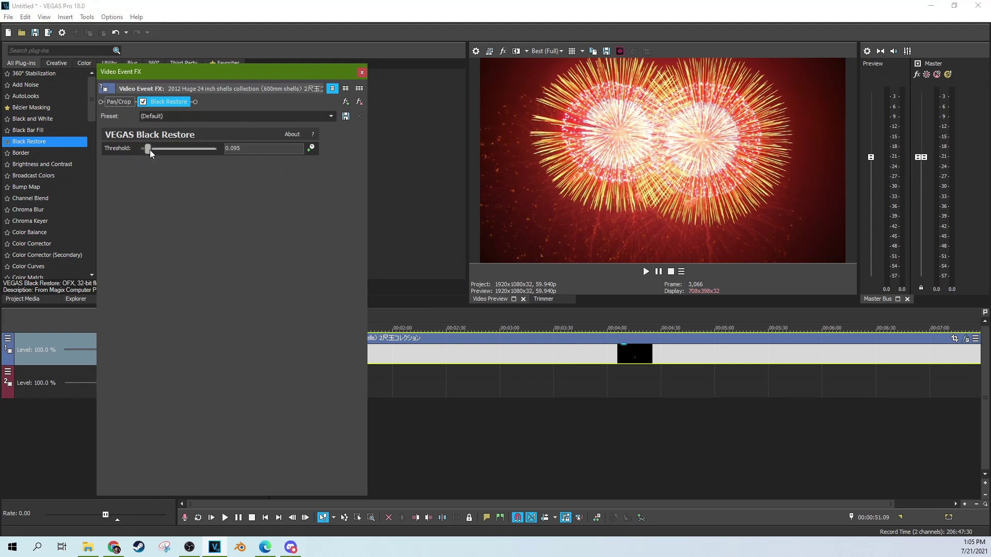
Try Black Restore thresholds of 0.170 and zero, finally leaving it at 0.980.
{"action": "mouse_move", "coordinate": [153, 150]}
{"action": "left_mouse_down"}
{"action": "mouse_move", "coordinate": [225, 152]}
{"action": "mouse_move", "coordinate": [166, 157]}
{"action": "left_mouse_up"}
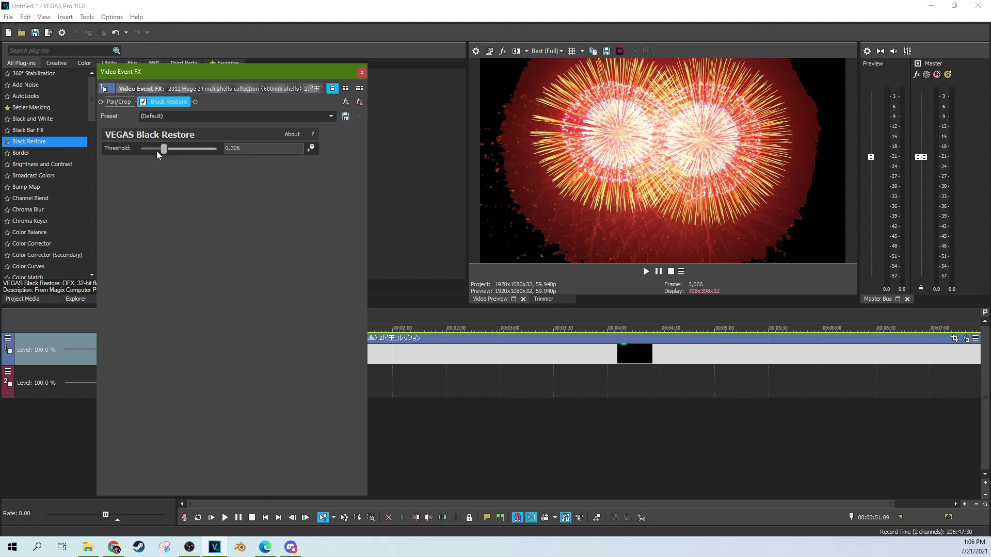
{"action": "mouse_move", "coordinate": [162, 150]}
{"action": "left_mouse_down"}
{"action": "mouse_move", "coordinate": [153, 150]}
{"action": "mouse_move", "coordinate": [165, 149]}
{"action": "left_mouse_up"}
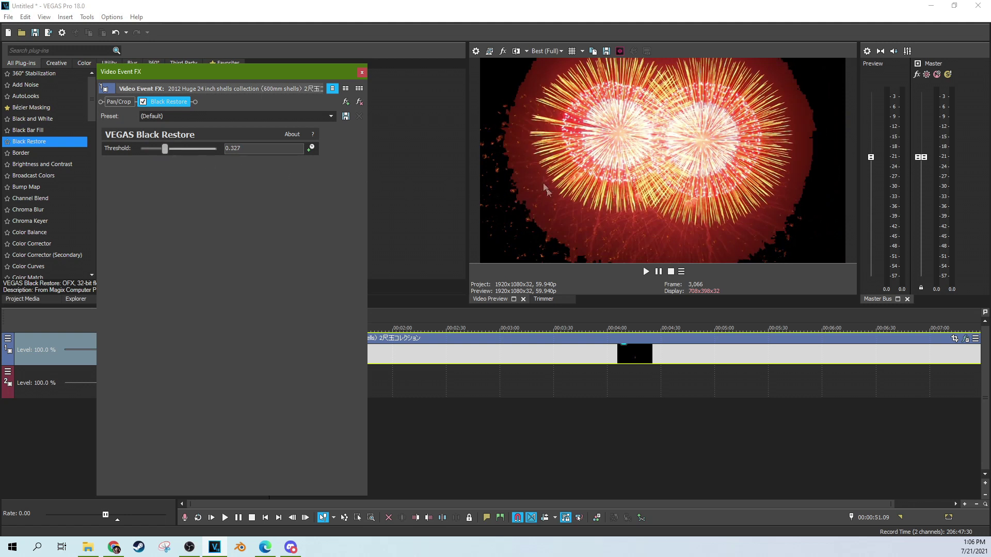
{"action": "left_click_drag", "start_coordinate": [162, 149], "coordinate": [121, 150]}
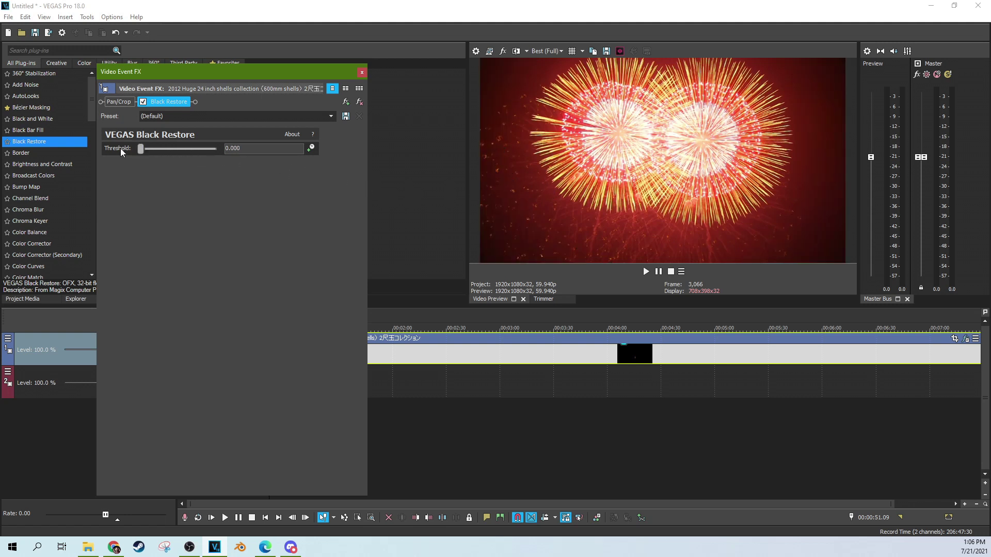
{"action": "left_click_drag", "start_coordinate": [139, 153], "coordinate": [215, 155]}
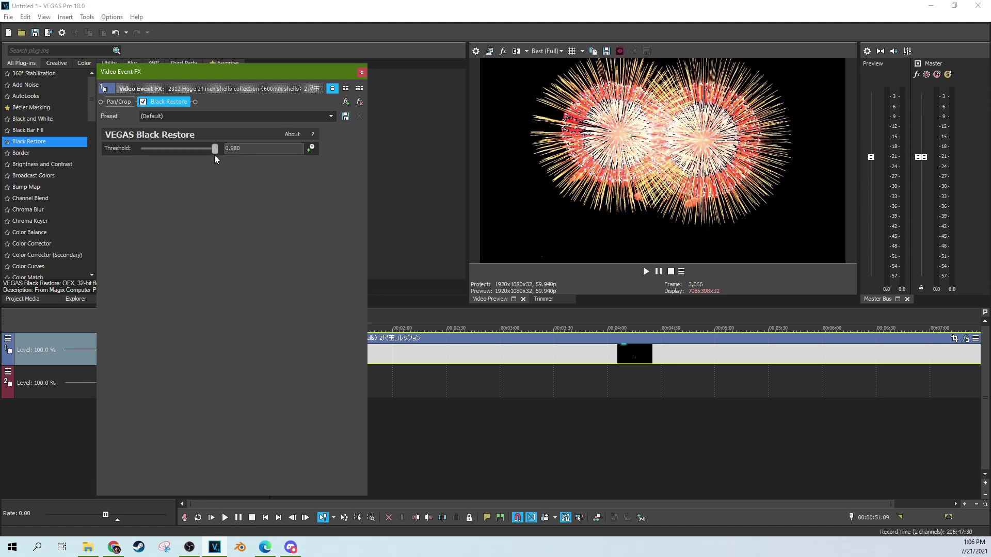
{"action": "left_click", "coordinate": [419, 356]}
Check frames with fireworks bursts, then move the fireworks event later on the timeline.
{"action": "scroll", "coordinate": [420, 358], "scroll_direction": "down", "scroll_amount": 1}
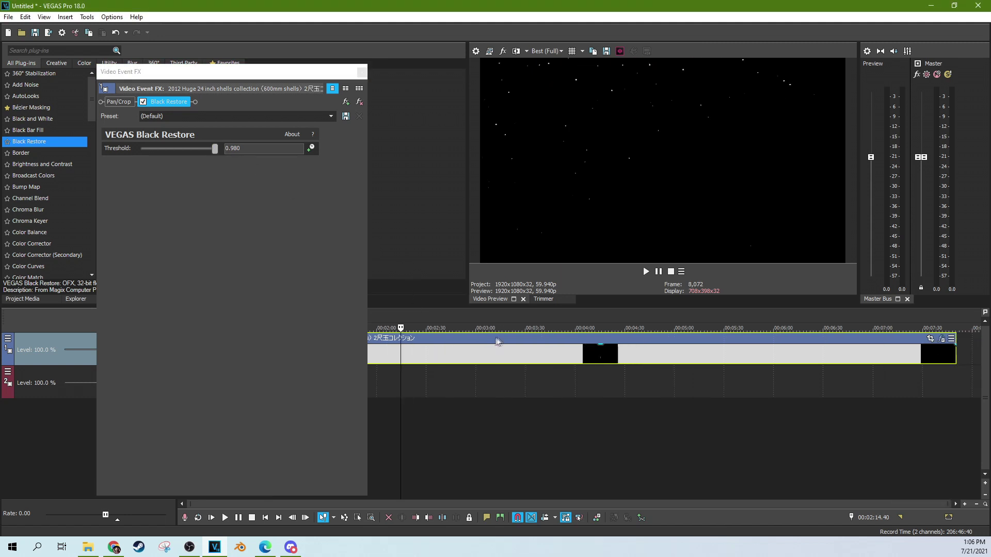
{"action": "left_click", "coordinate": [624, 358]}
{"action": "left_click", "coordinate": [509, 356]}
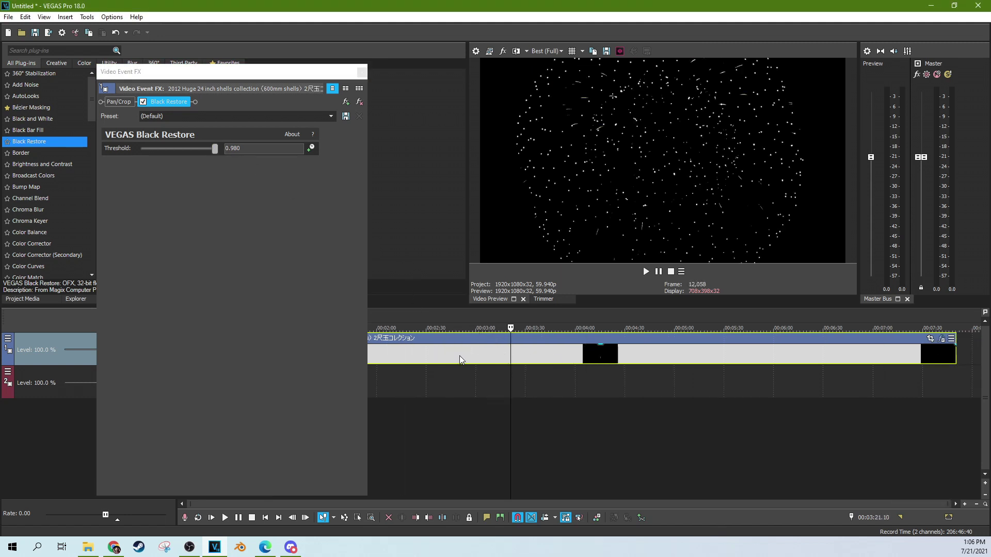
{"action": "left_click", "coordinate": [458, 356]}
{"action": "left_click_drag", "start_coordinate": [279, 72], "coordinate": [236, 60]}
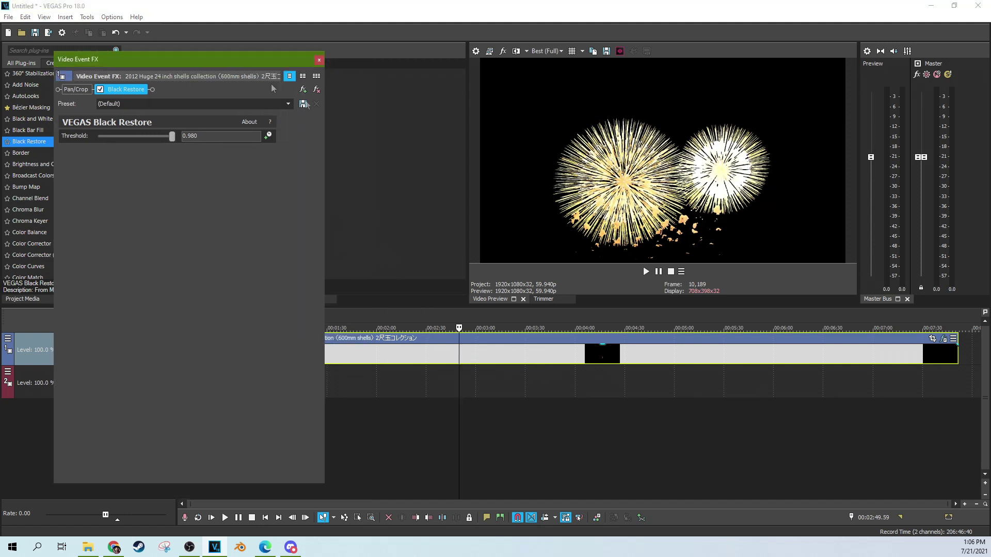
{"action": "left_click_drag", "start_coordinate": [354, 366], "coordinate": [537, 356]}
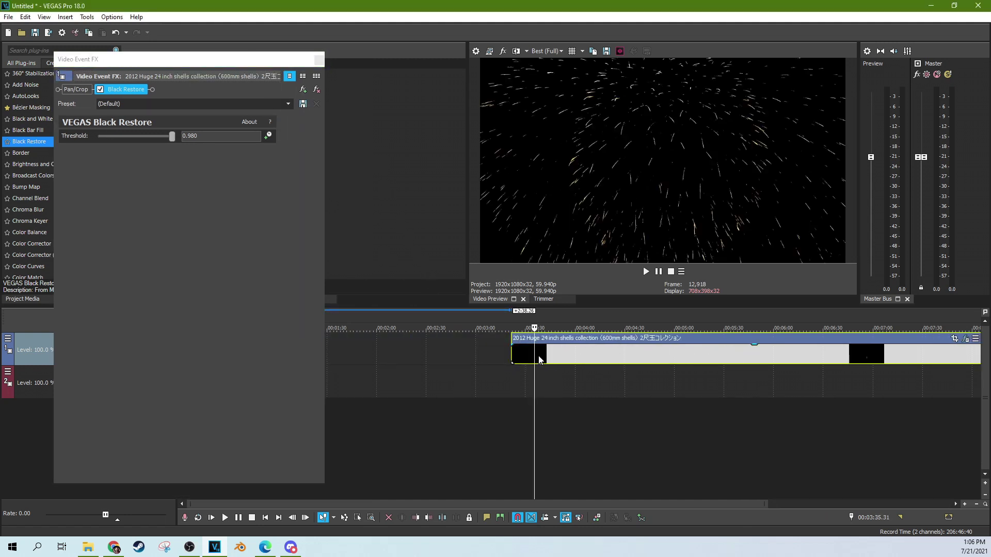
Toggle Black Restore off and on to compare, then drop the threshold to zero.
{"action": "left_click", "coordinate": [101, 89]}
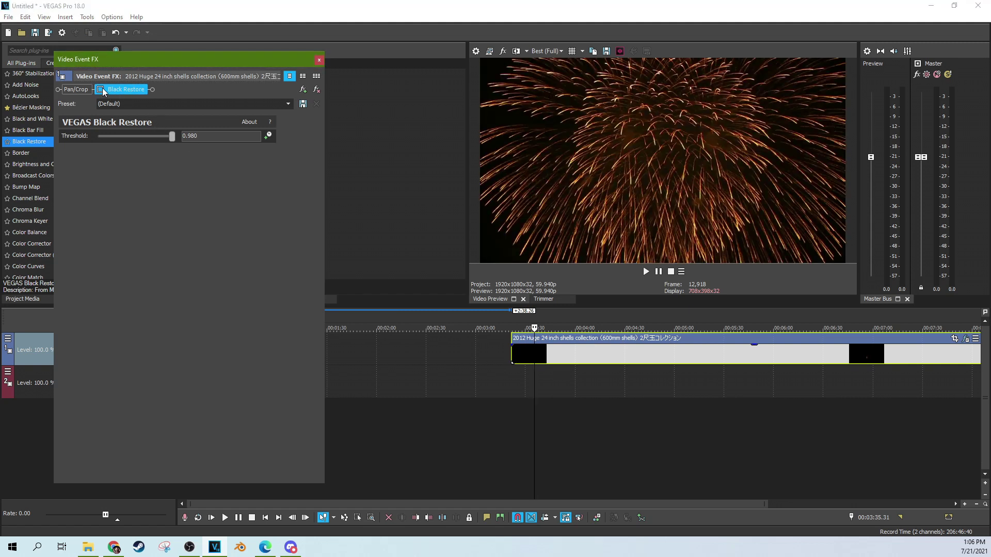
{"action": "left_click", "coordinate": [101, 89]}
{"action": "left_click", "coordinate": [101, 89]}
{"action": "left_click_drag", "start_coordinate": [126, 137], "coordinate": [82, 142]}
{"action": "left_click_drag", "start_coordinate": [149, 141], "coordinate": [86, 145]}
{"action": "left_click", "coordinate": [568, 364]}
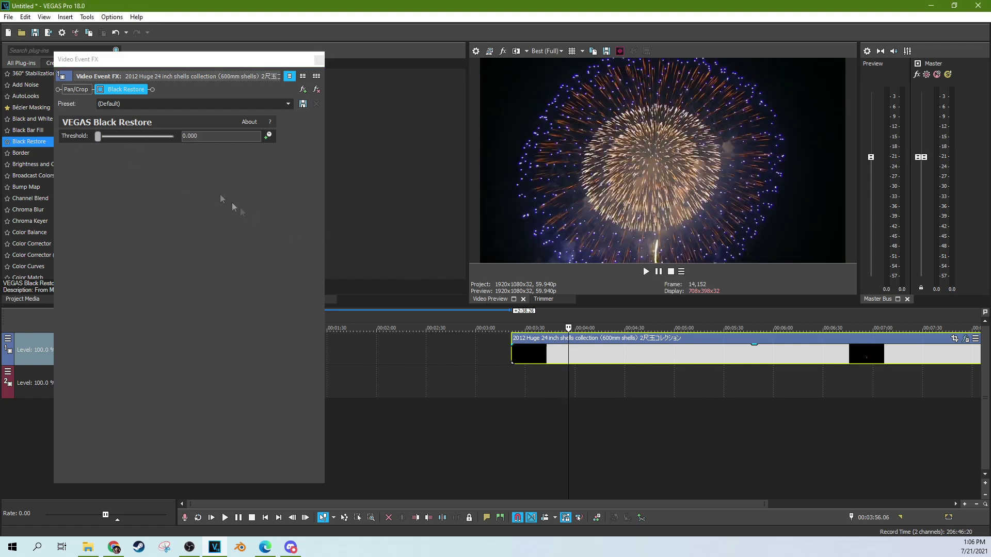
{"action": "left_click_drag", "start_coordinate": [99, 137], "coordinate": [104, 138]}
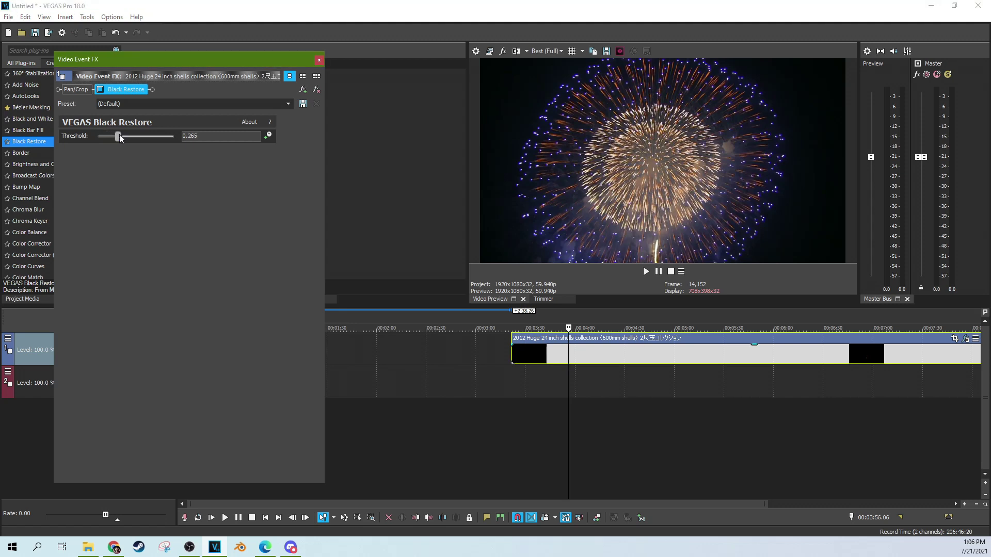
Re-enable Black Restore, check frames from 3:52 to 5:26, and raise the threshold to 0.558.
{"action": "left_click", "coordinate": [560, 351]}
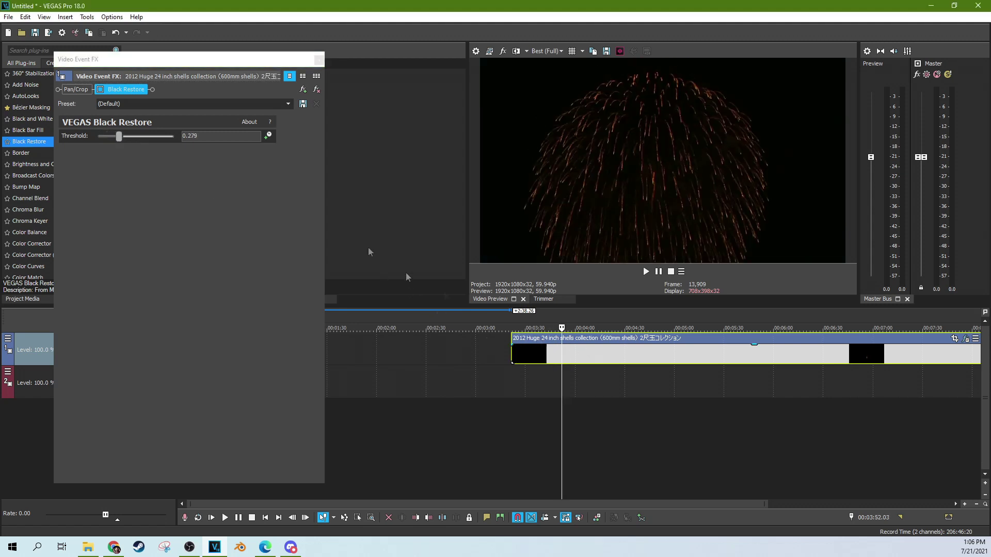
{"action": "left_click", "coordinate": [100, 90]}
{"action": "left_click", "coordinate": [567, 354]}
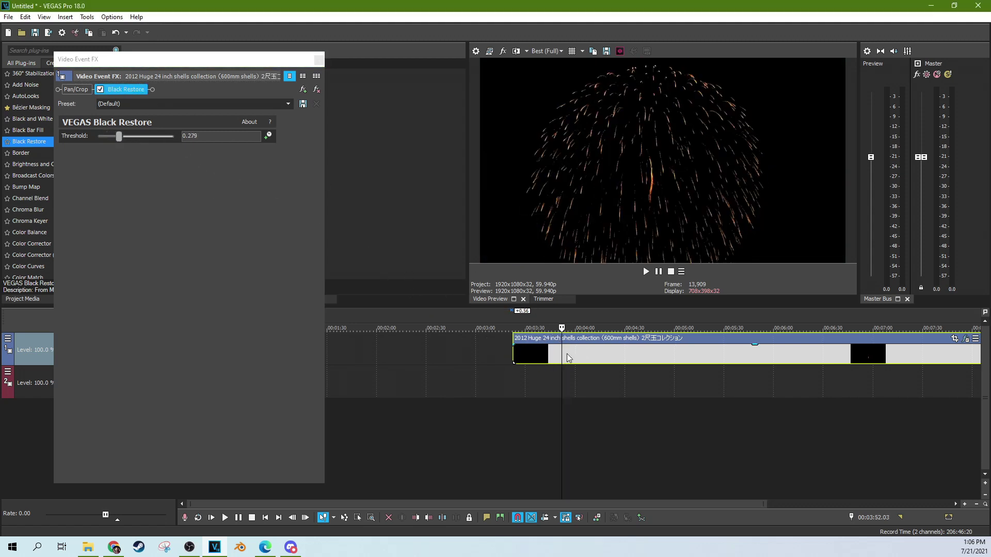
{"action": "left_click", "coordinate": [589, 354]}
{"action": "left_click", "coordinate": [612, 354]}
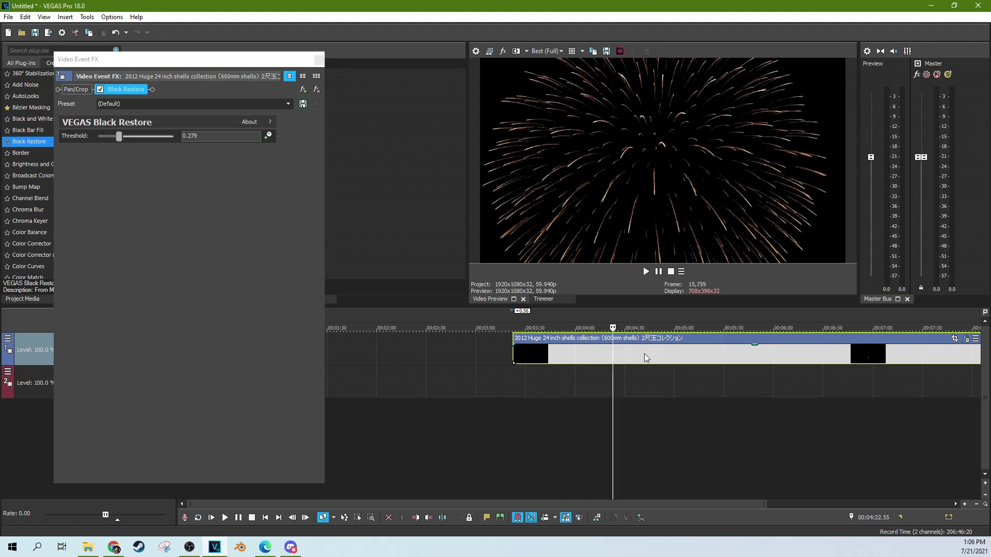
{"action": "left_click", "coordinate": [644, 354]}
{"action": "left_click", "coordinate": [118, 137]}
{"action": "left_click_drag", "start_coordinate": [119, 139], "coordinate": [91, 141]}
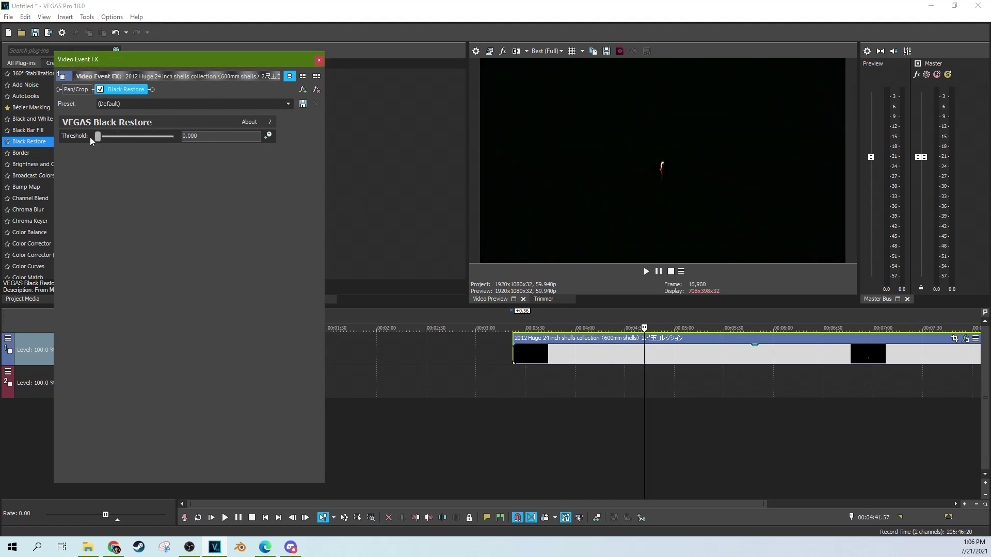
{"action": "left_click", "coordinate": [718, 328]}
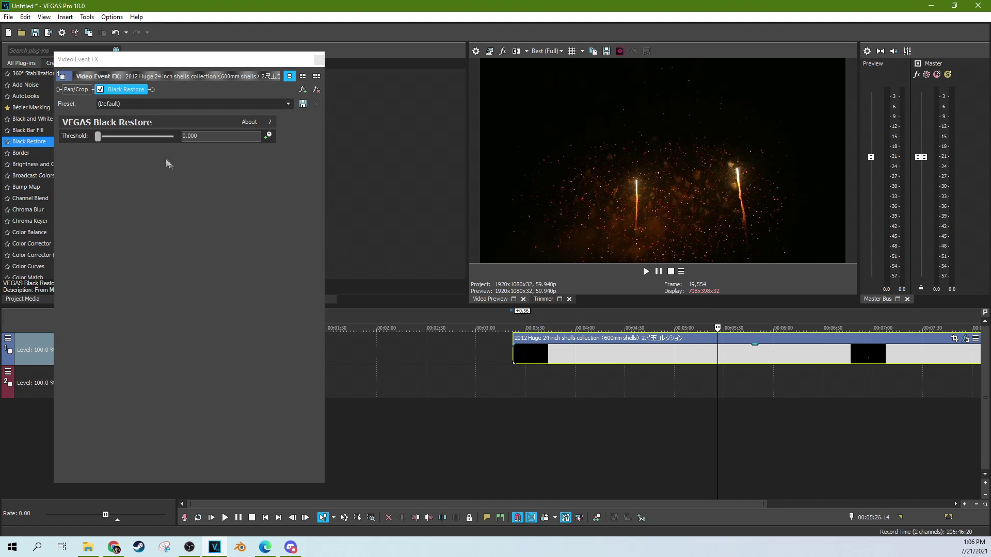
{"action": "left_click_drag", "start_coordinate": [97, 137], "coordinate": [132, 140]}
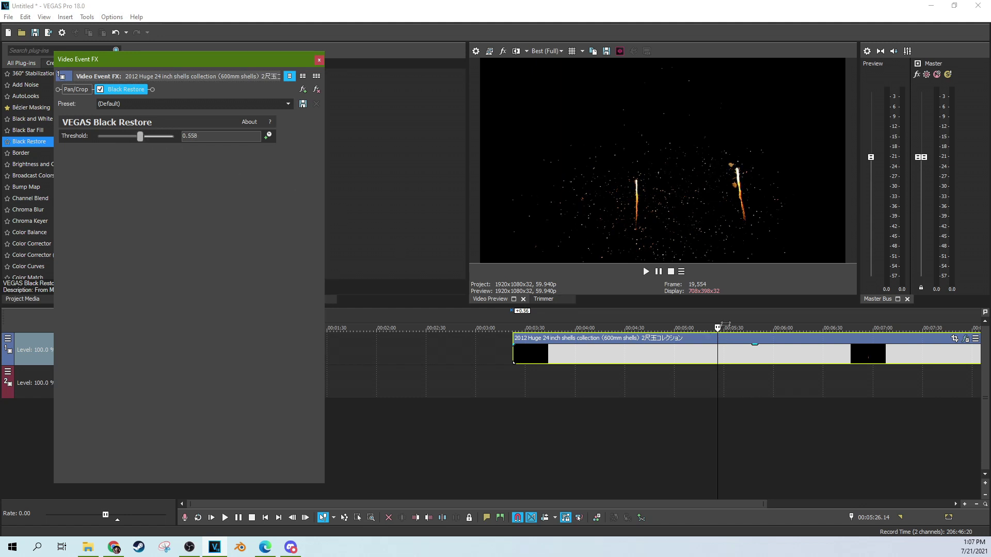
Play the clip from 6:57 to review, return to 3:42.26, and close the effect window.
{"action": "left_click", "coordinate": [722, 351]}
{"action": "scroll", "coordinate": [671, 351], "scroll_direction": "down", "scroll_amount": 2}
{"action": "left_click", "coordinate": [698, 351]}
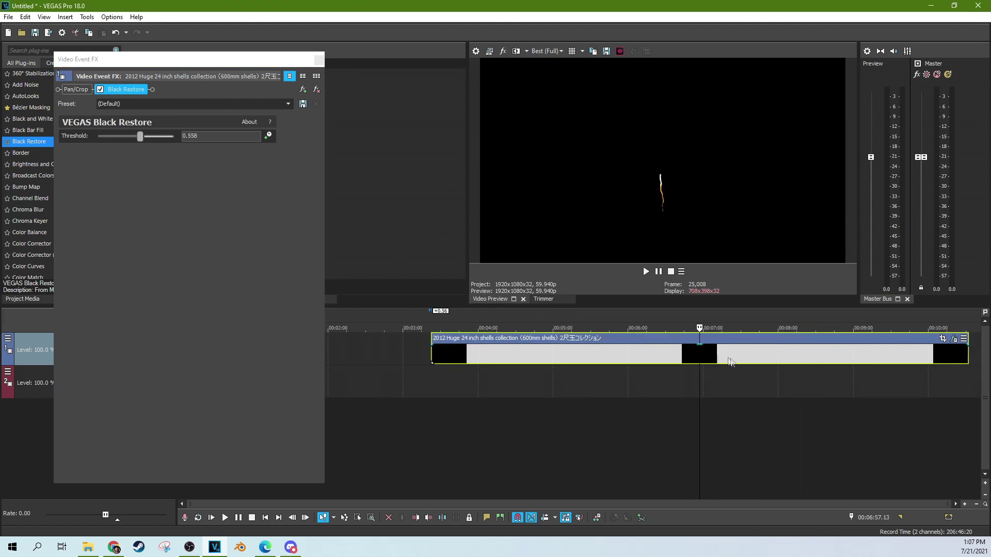
{"action": "key", "text": "l"}
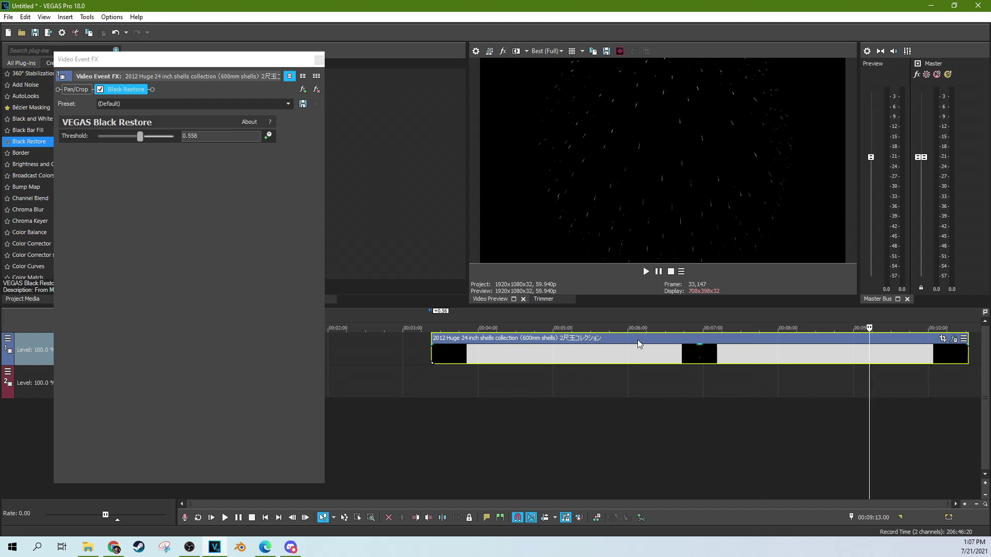
{"action": "left_click", "coordinate": [637, 340]}
{"action": "left_click_drag", "start_coordinate": [523, 352], "coordinate": [521, 352]}
{"action": "left_click", "coordinate": [490, 351]}
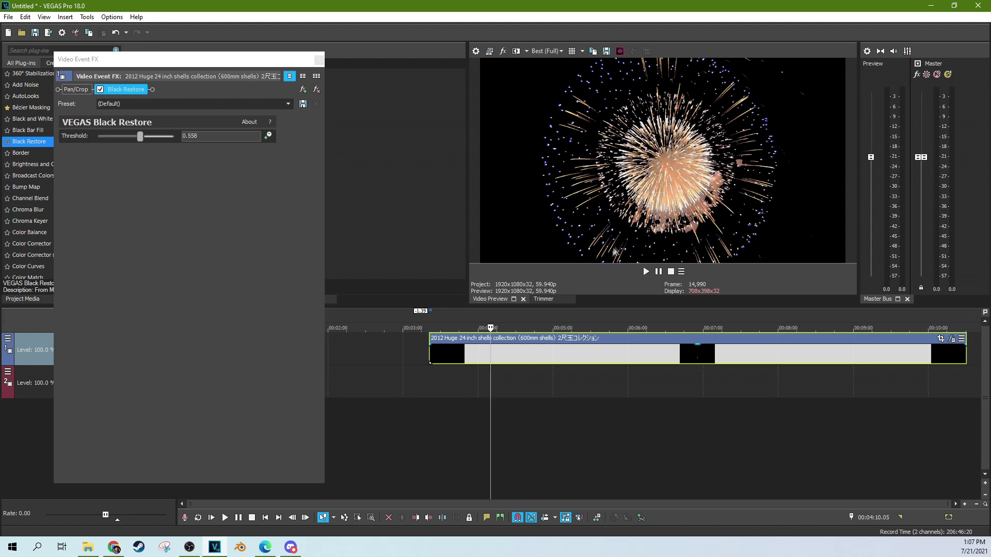
{"action": "left_click", "coordinate": [456, 356]}
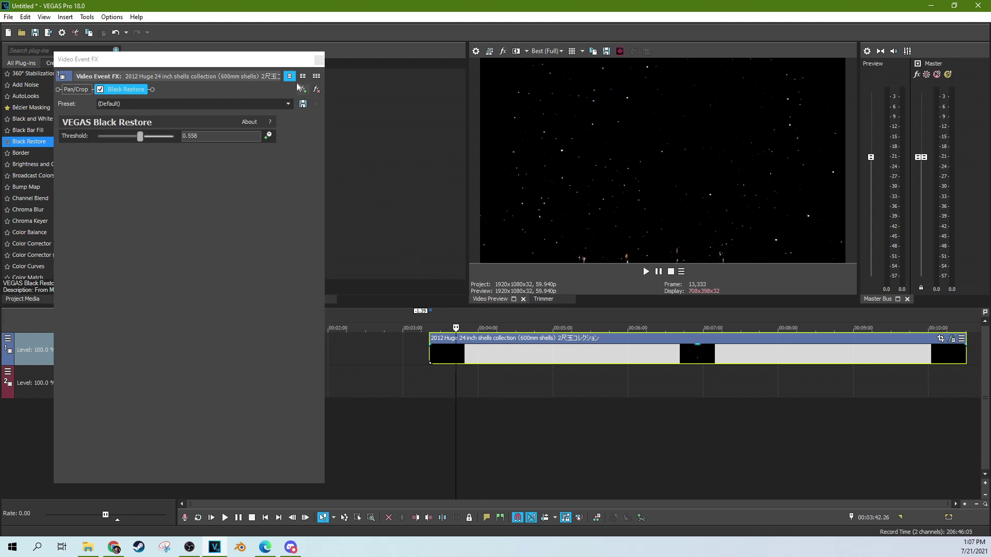
{"action": "left_click", "coordinate": [319, 59]}
{"action": "left_click_drag", "start_coordinate": [135, 98], "coordinate": [458, 385]}
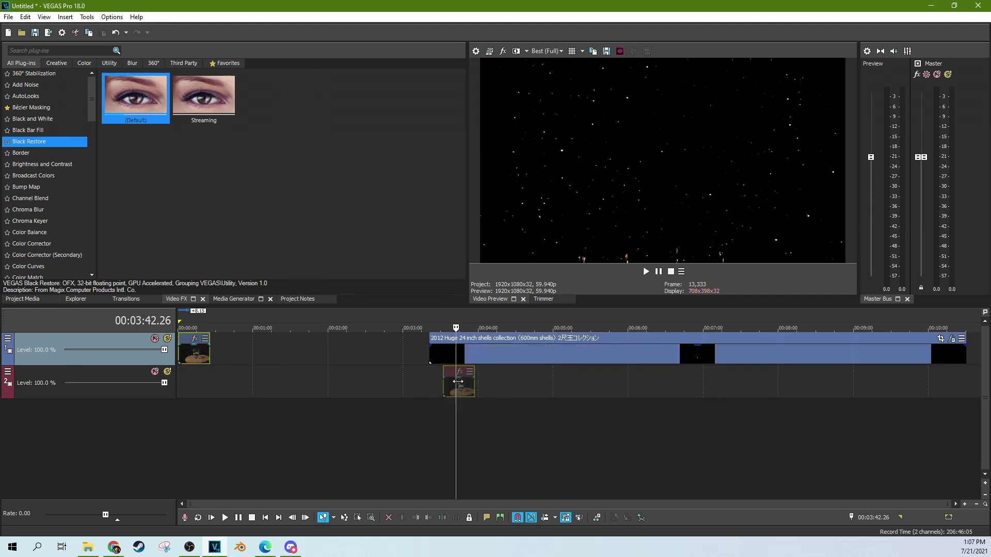
Set the fireworks track to Screen compositing, play the composite, and add the forest clip to track 2.
{"action": "left_click", "coordinate": [6, 340]}
{"action": "mouse_move", "coordinate": [98, 408]}
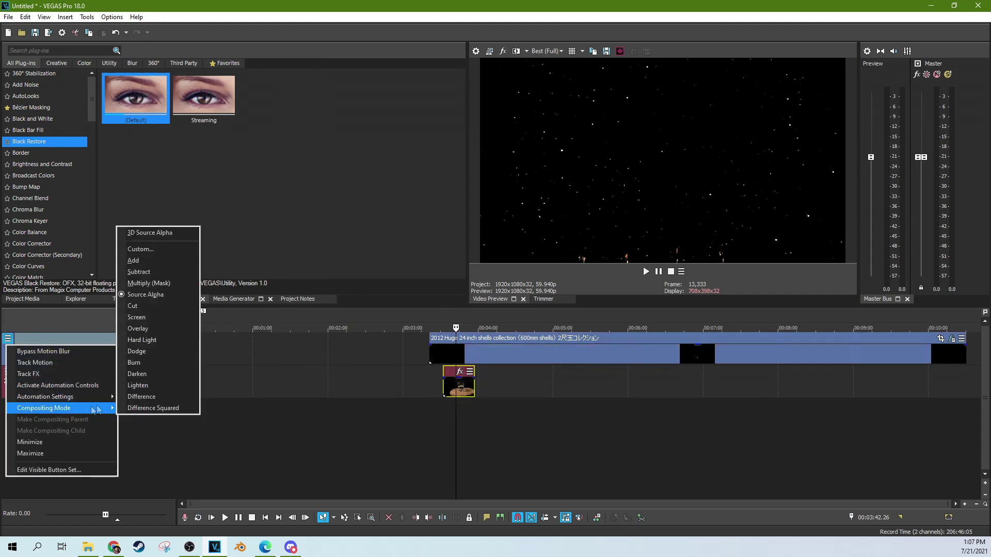
{"action": "left_click", "coordinate": [146, 321]}
{"action": "scroll", "coordinate": [536, 364], "scroll_direction": "up", "scroll_amount": 3}
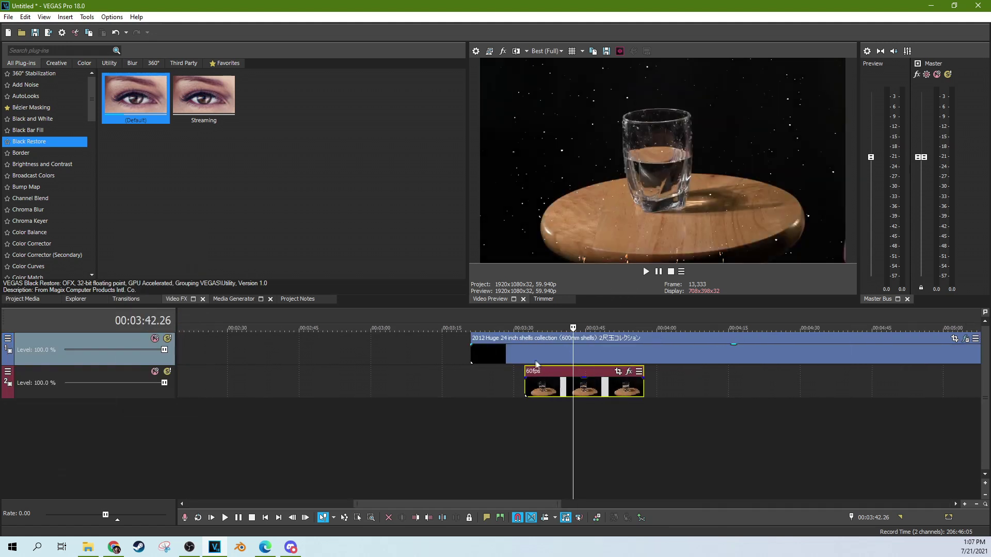
{"action": "left_click", "coordinate": [534, 356]}
{"action": "left_click", "coordinate": [644, 272]}
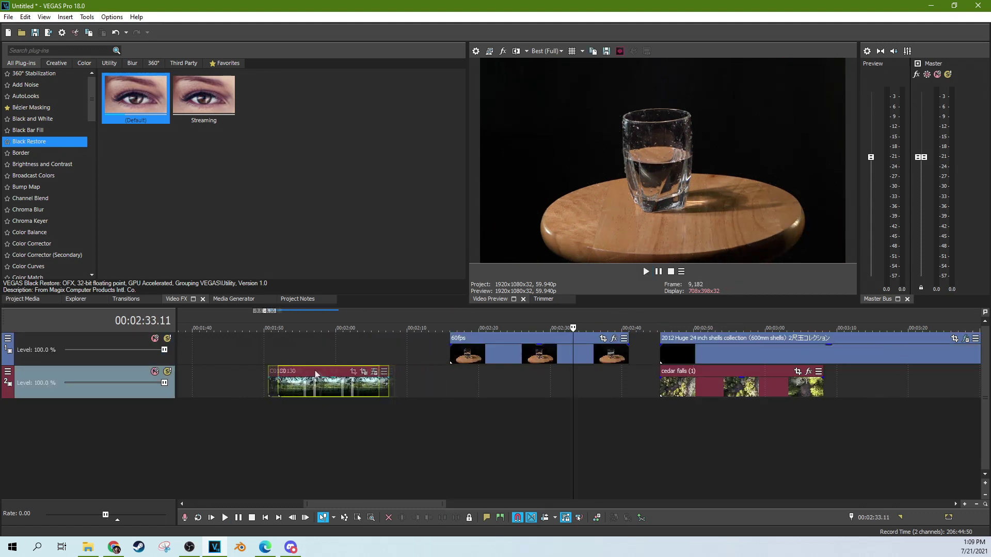
{"action": "left_click_drag", "start_coordinate": [316, 373], "coordinate": [313, 373]}
Place C0130 on track 2, search 'le' in Video FX, and apply the default Levels preset to it.
{"action": "left_click", "coordinate": [315, 401]}
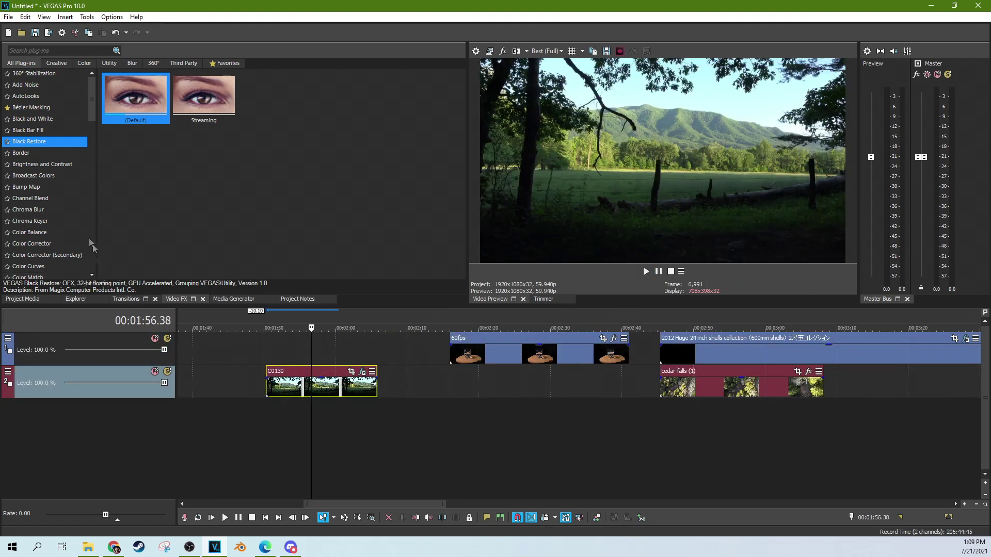
{"action": "left_click", "coordinate": [47, 52]}
{"action": "type", "text": "lo"}
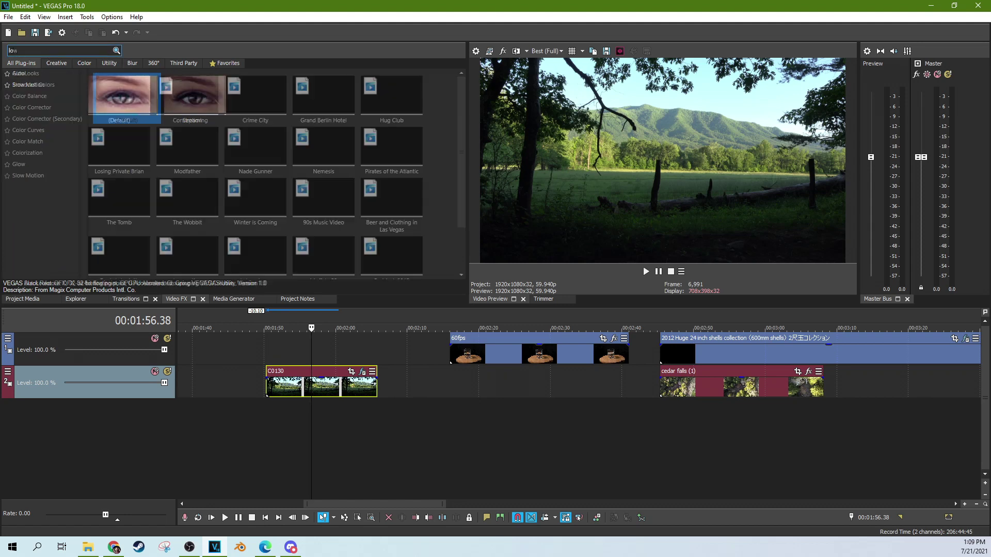
{"action": "key", "text": "BackSpace"}
{"action": "type", "text": "e"}
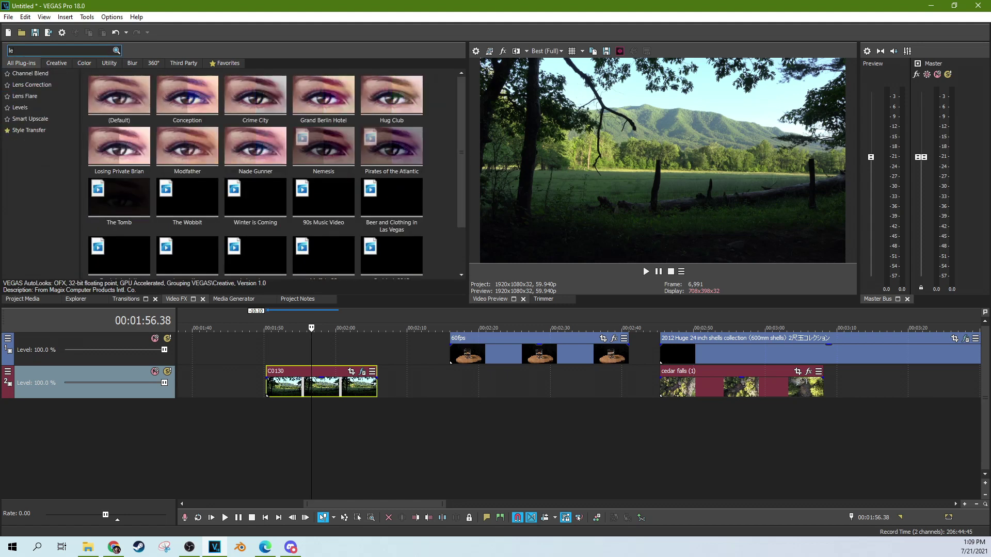
{"action": "left_click", "coordinate": [101, 102]}
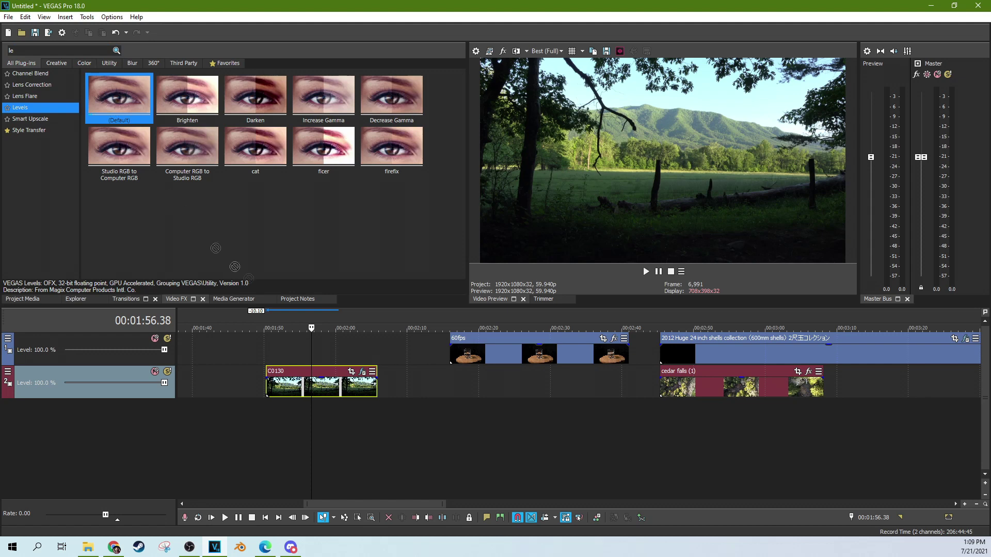
{"action": "left_click_drag", "start_coordinate": [235, 267], "coordinate": [321, 385]}
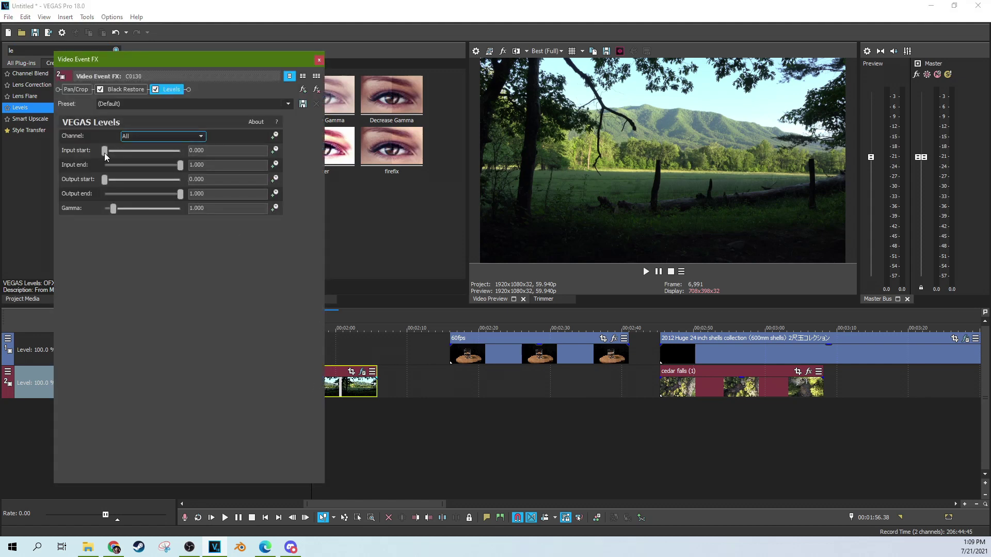
Set C0130's Levels input start to 0.333, keeping input end at 1.000.
{"action": "left_click_drag", "start_coordinate": [105, 154], "coordinate": [108, 153]}
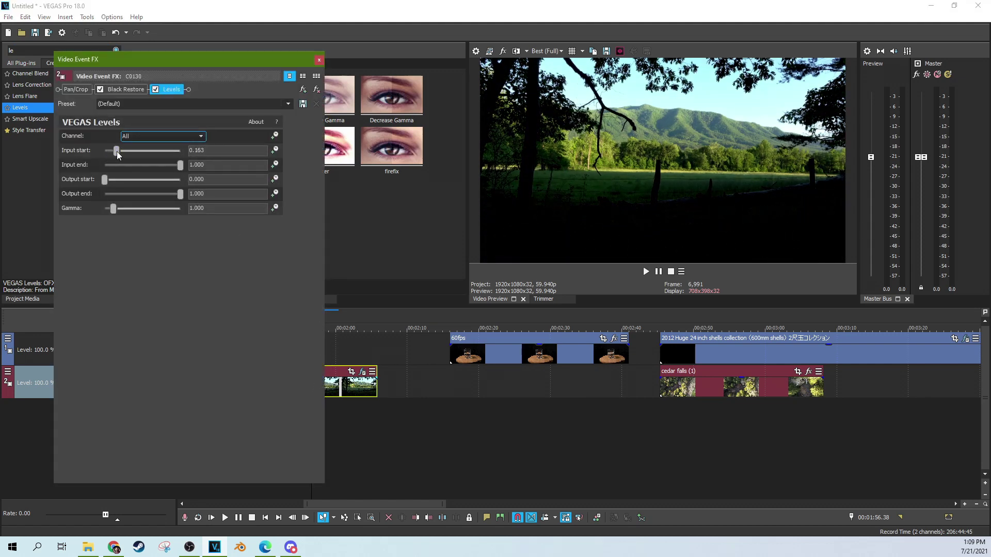
{"action": "mouse_move", "coordinate": [176, 166]}
{"action": "left_mouse_down"}
{"action": "mouse_move", "coordinate": [118, 169]}
{"action": "mouse_move", "coordinate": [170, 164]}
{"action": "mouse_move", "coordinate": [86, 159]}
{"action": "mouse_move", "coordinate": [178, 166]}
{"action": "left_mouse_up"}
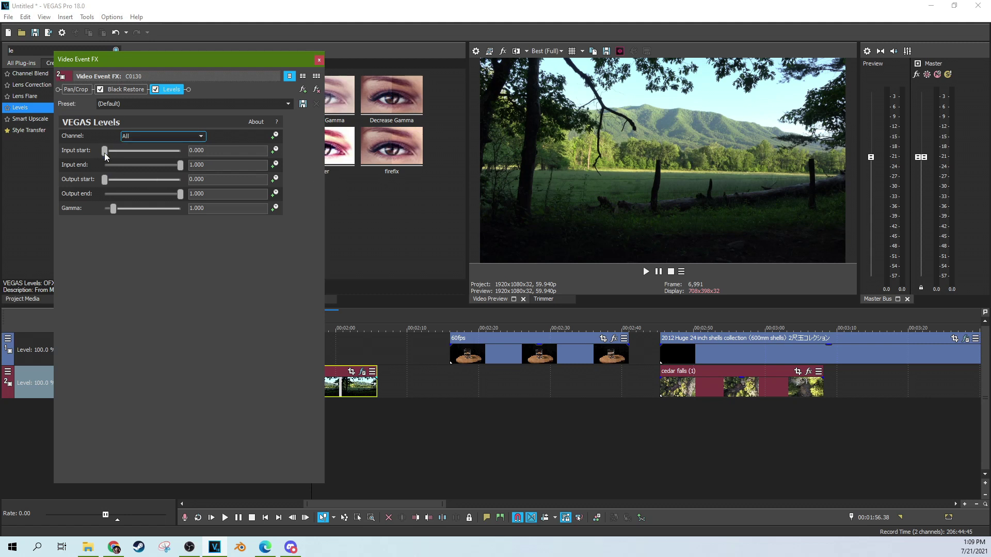
{"action": "left_click_drag", "start_coordinate": [105, 153], "coordinate": [124, 156]}
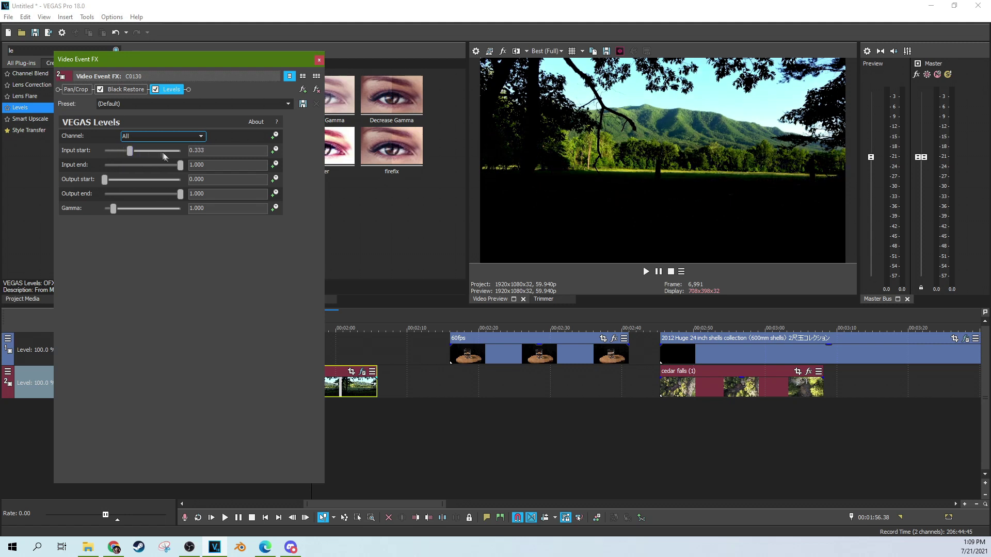
{"action": "mouse_move", "coordinate": [179, 166]}
{"action": "left_mouse_down"}
{"action": "mouse_move", "coordinate": [168, 165]}
{"action": "mouse_move", "coordinate": [181, 165]}
{"action": "left_mouse_up"}
{"action": "left_click", "coordinate": [125, 89]}
Move Black Restore after Levels in the FX chain and raise its threshold to 0.952.
{"action": "left_click_drag", "start_coordinate": [124, 89], "coordinate": [188, 93]}
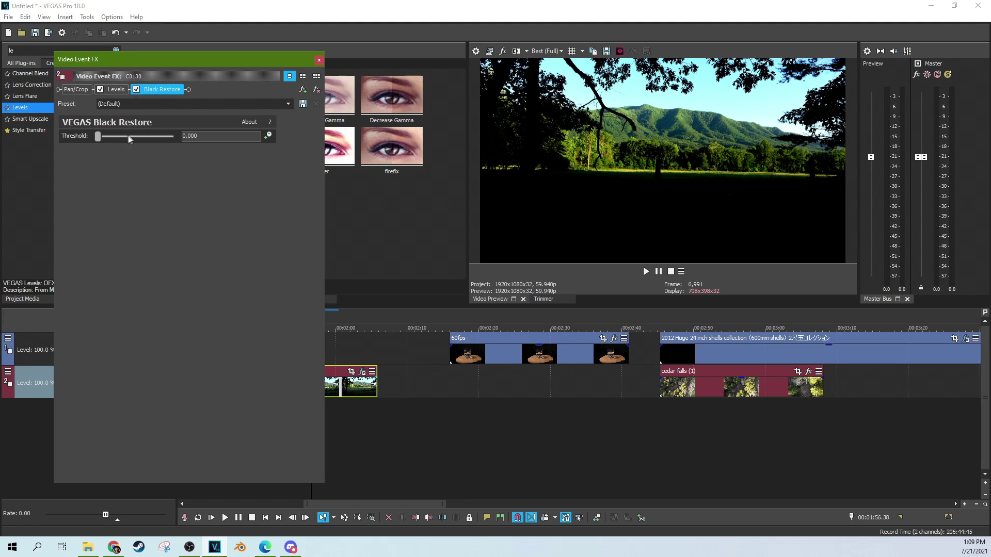
{"action": "left_click", "coordinate": [114, 89]}
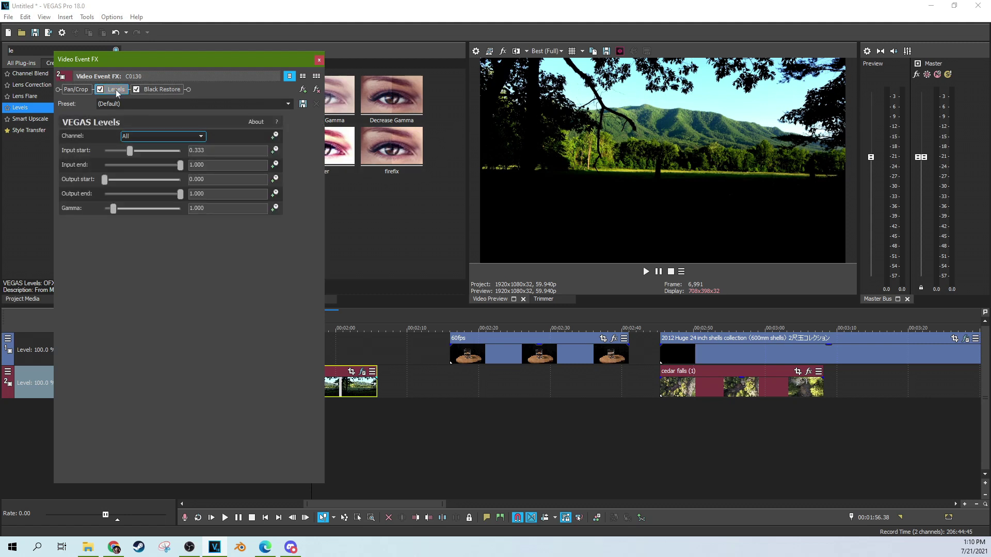
{"action": "left_click", "coordinate": [162, 89]}
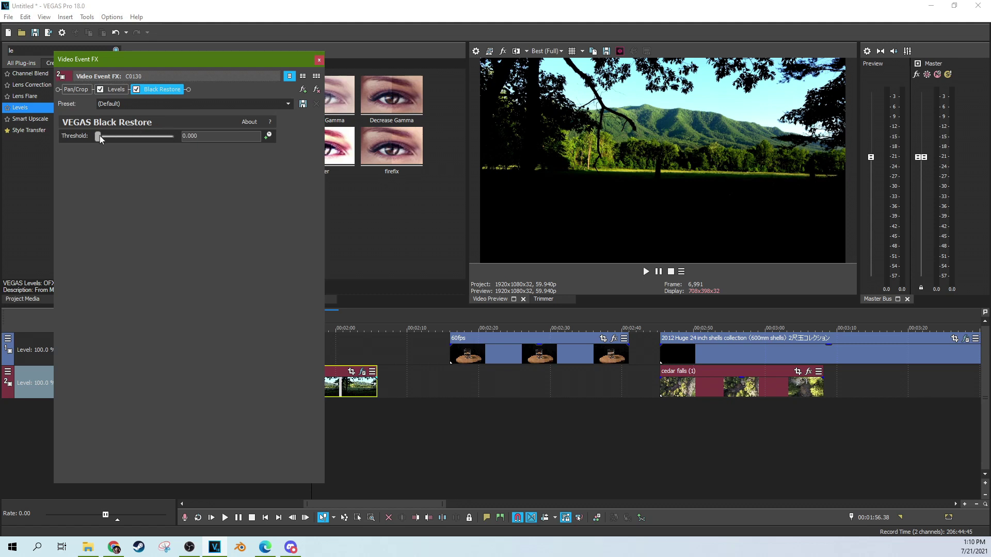
{"action": "left_click_drag", "start_coordinate": [105, 139], "coordinate": [173, 142]}
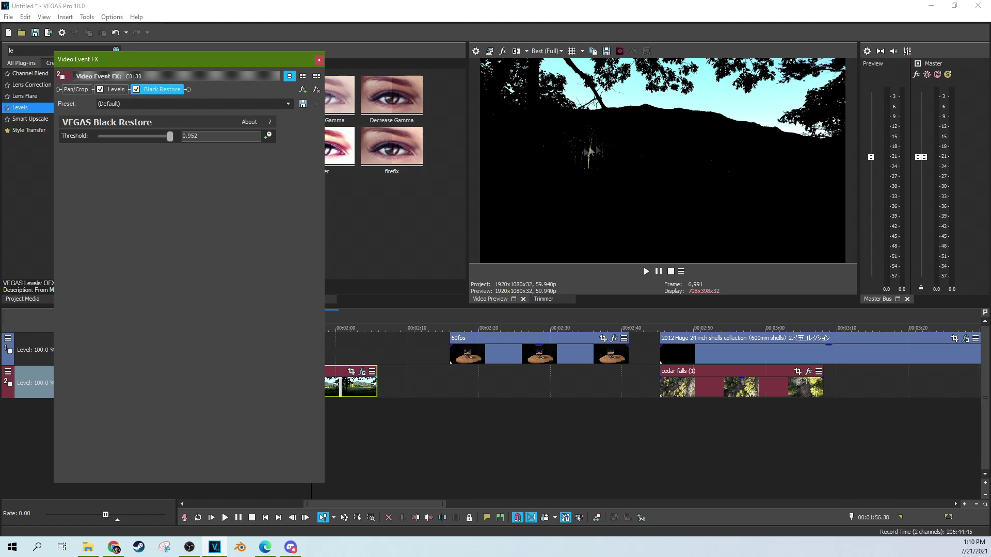
Raise the Levels input start to 0.782 and close the Video Event FX window.
{"action": "left_click", "coordinate": [113, 89]}
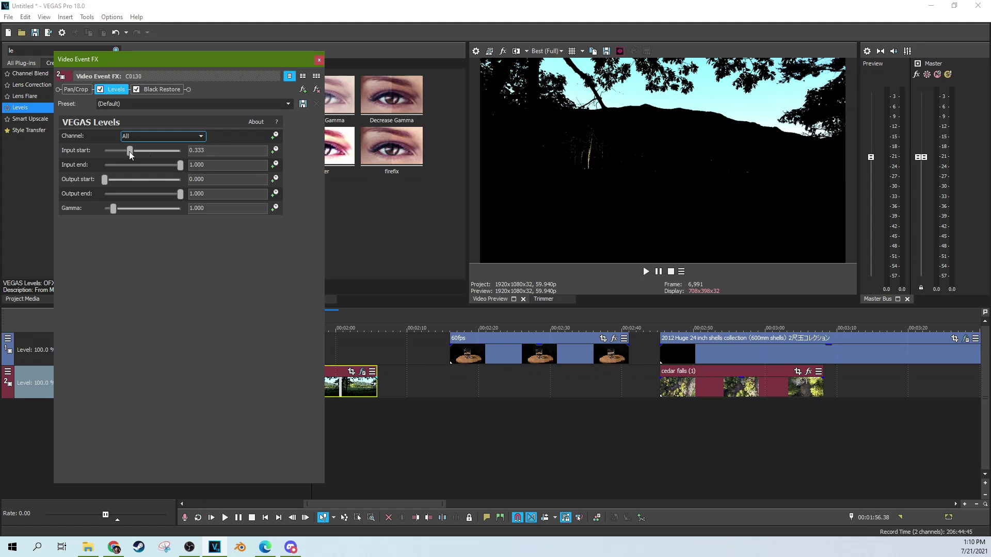
{"action": "mouse_move", "coordinate": [143, 151]}
{"action": "left_mouse_down"}
{"action": "mouse_move", "coordinate": [180, 151]}
{"action": "mouse_move", "coordinate": [184, 167]}
{"action": "mouse_move", "coordinate": [176, 152]}
{"action": "mouse_move", "coordinate": [163, 153]}
{"action": "left_mouse_up"}
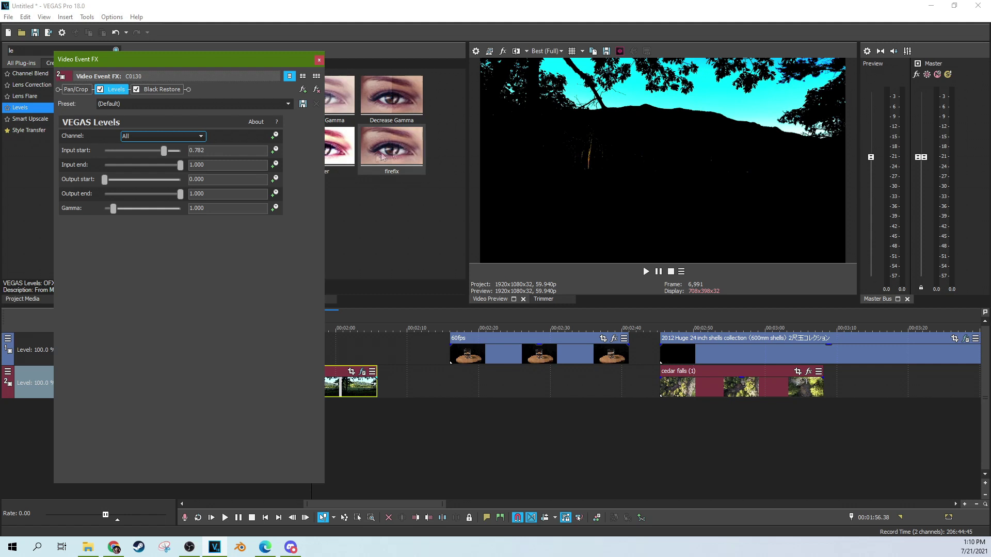
{"action": "left_click", "coordinate": [162, 89]}
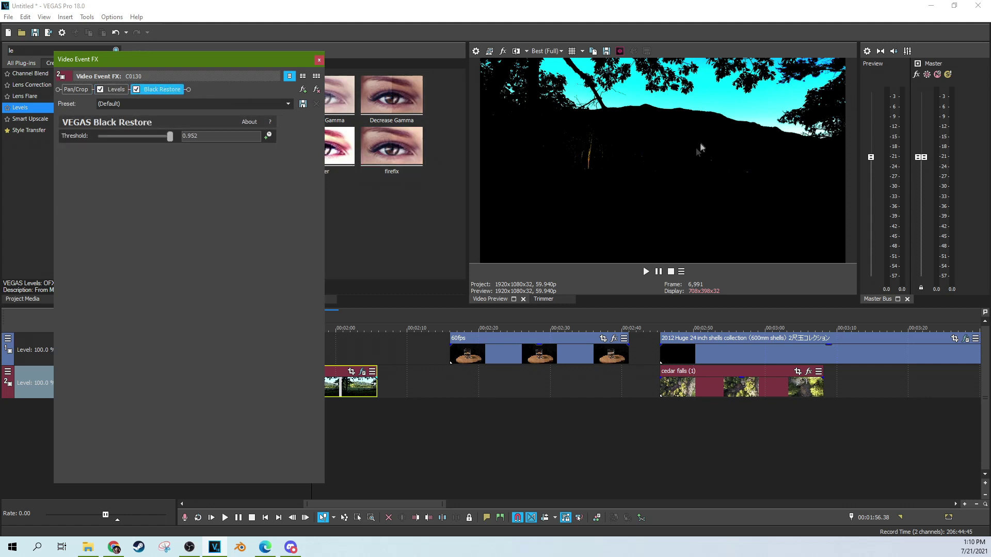
{"action": "left_click", "coordinate": [319, 60]}
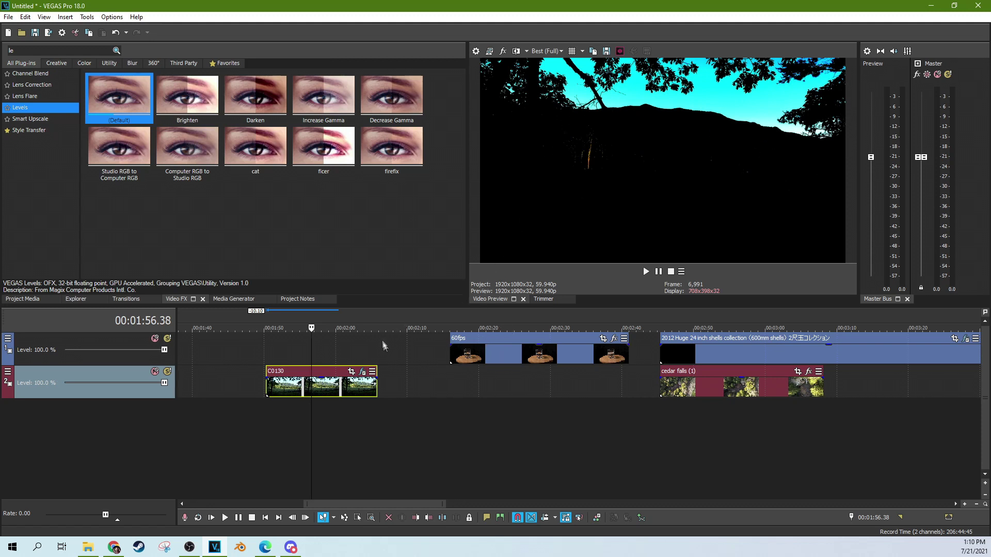
Reposition the 60fps clip on track 1, lift C0130 to the top track, and drop 60fps to track 2.
{"action": "left_click_drag", "start_coordinate": [485, 350], "coordinate": [305, 351]}
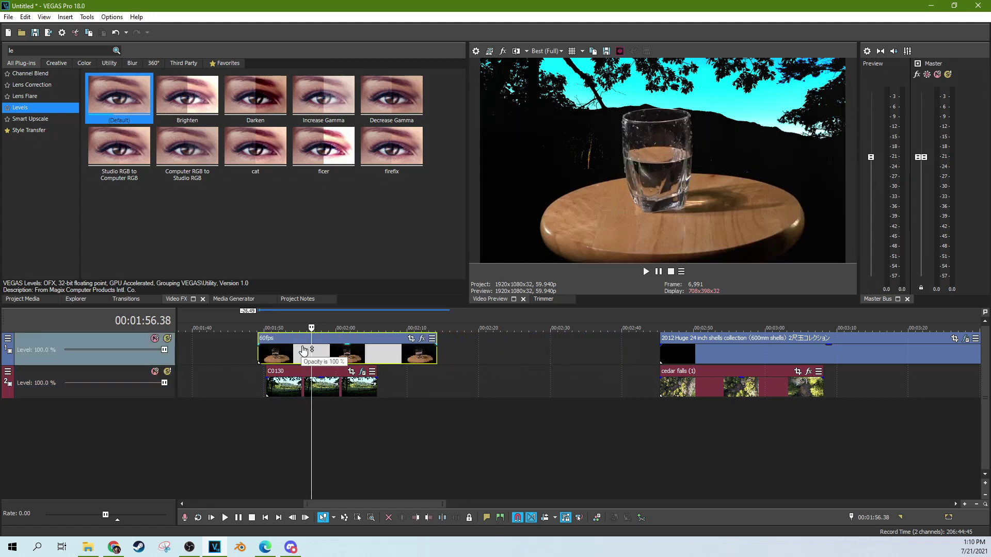
{"action": "left_click_drag", "start_coordinate": [305, 350], "coordinate": [411, 350]}
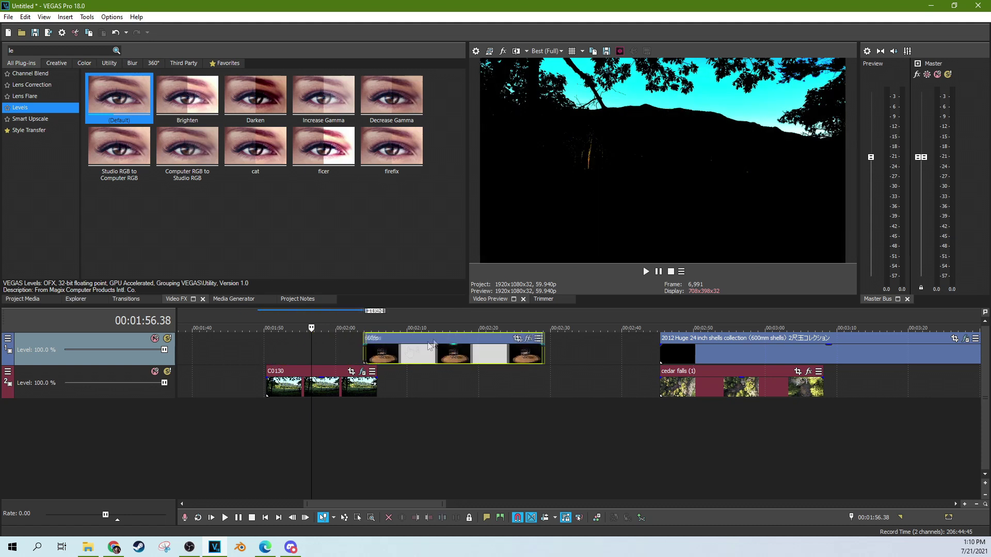
{"action": "left_click", "coordinate": [319, 370]}
{"action": "left_click_drag", "start_coordinate": [319, 371], "coordinate": [319, 352]}
{"action": "left_click_drag", "start_coordinate": [413, 351], "coordinate": [335, 373]}
{"action": "left_click", "coordinate": [336, 360]}
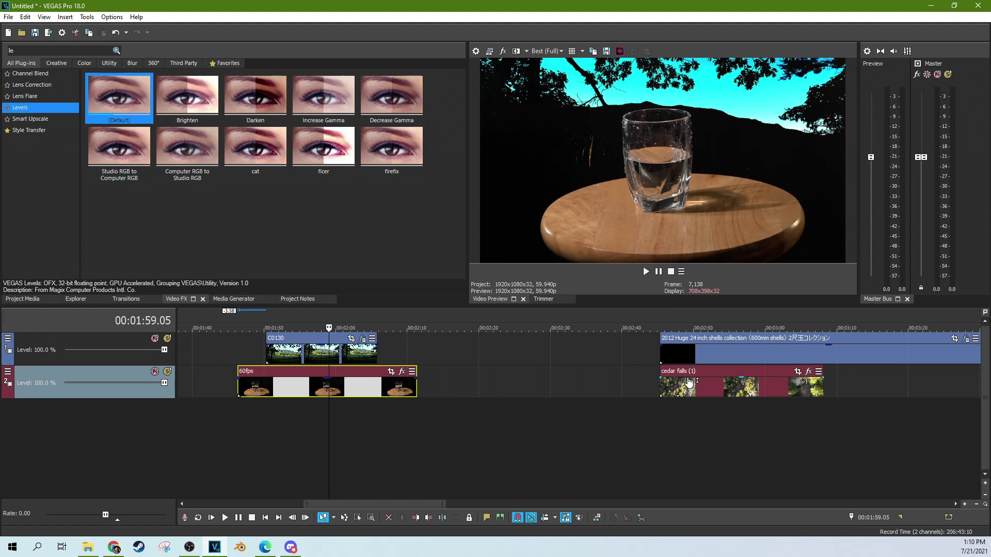
Place 60fps just before cedar falls, and move C0130 down to track 2 after 60fps.
{"action": "left_click_drag", "start_coordinate": [361, 382], "coordinate": [746, 401]}
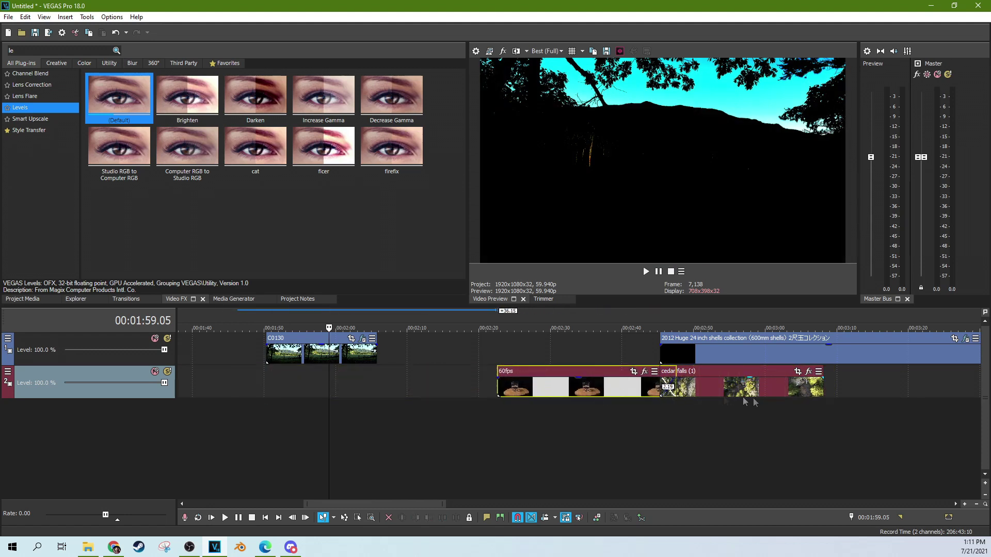
{"action": "mouse_move", "coordinate": [666, 496]}
{"action": "left_mouse_down"}
{"action": "mouse_move", "coordinate": [768, 400]}
{"action": "mouse_move", "coordinate": [723, 391]}
{"action": "mouse_move", "coordinate": [353, 399]}
{"action": "left_mouse_up"}
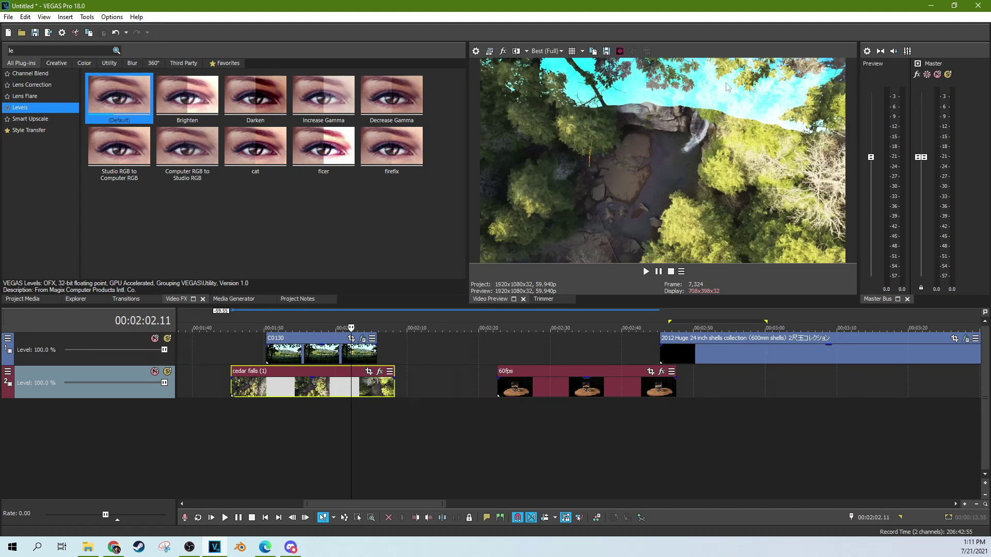
{"action": "left_click_drag", "start_coordinate": [305, 377], "coordinate": [316, 375]}
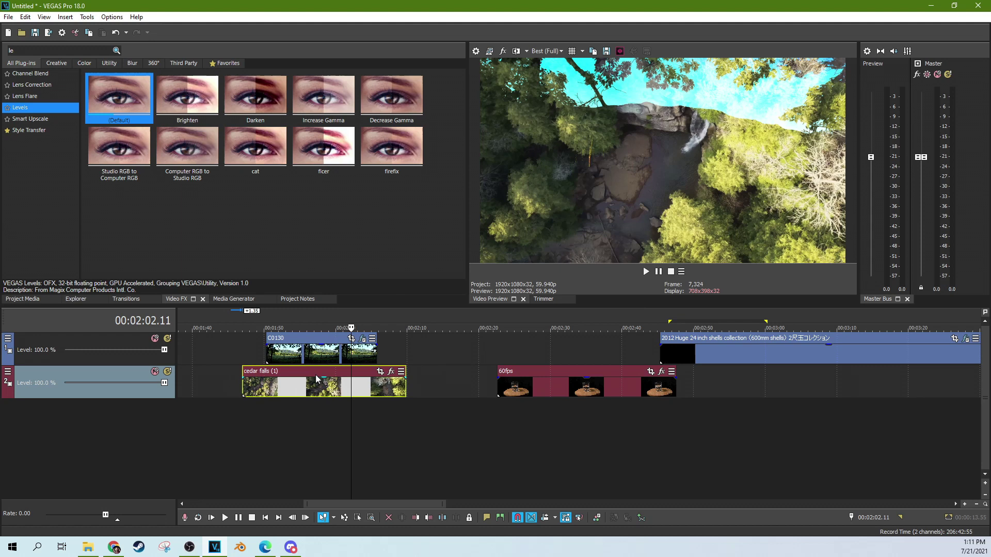
{"action": "left_click", "coordinate": [297, 355]}
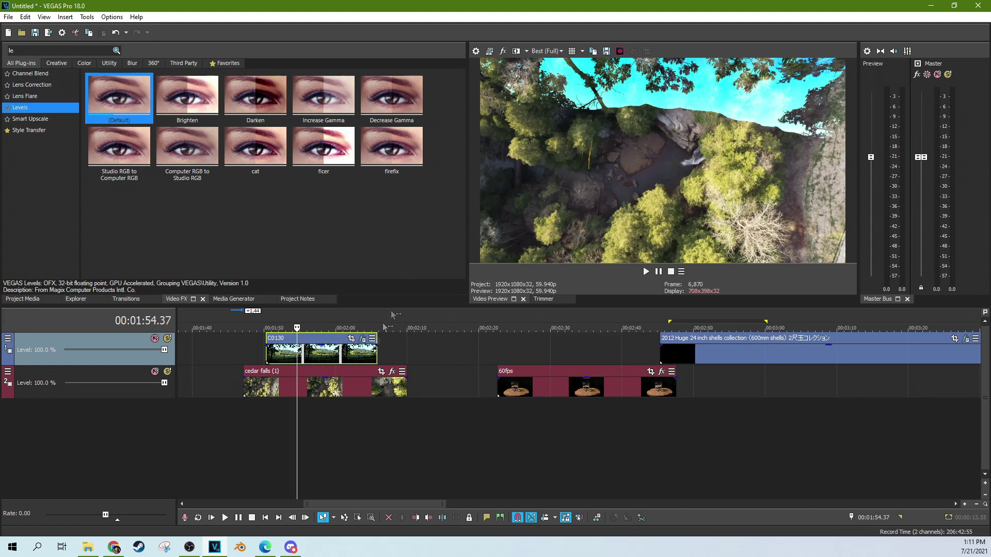
{"action": "mouse_move", "coordinate": [330, 351]}
{"action": "left_mouse_down"}
{"action": "mouse_move", "coordinate": [750, 374]}
{"action": "mouse_move", "coordinate": [758, 363]}
{"action": "mouse_move", "coordinate": [331, 359]}
{"action": "left_mouse_up"}
{"action": "scroll", "coordinate": [358, 337], "scroll_direction": "down", "scroll_amount": 6}
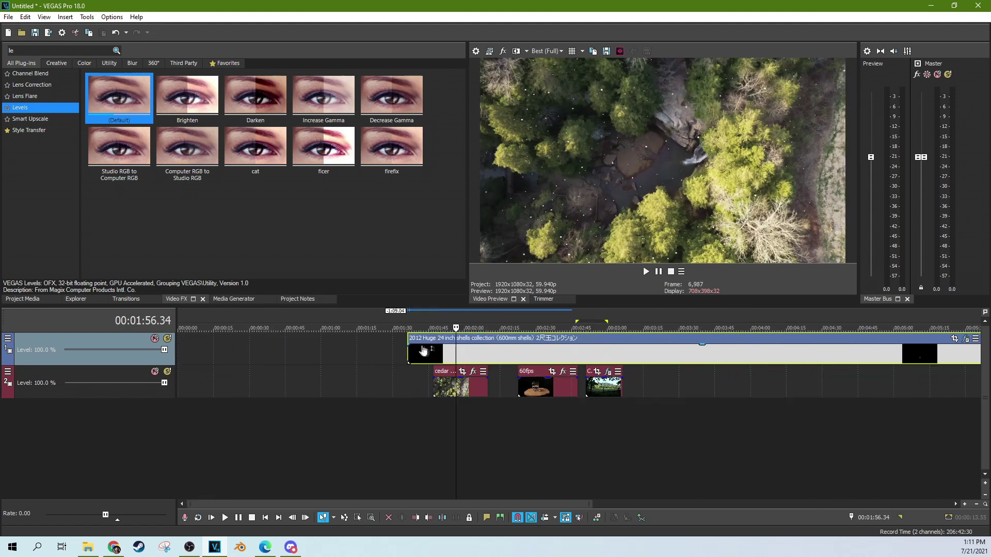
{"action": "key", "text": "space"}
{"action": "scroll", "coordinate": [495, 348], "scroll_direction": "up", "scroll_amount": 3}
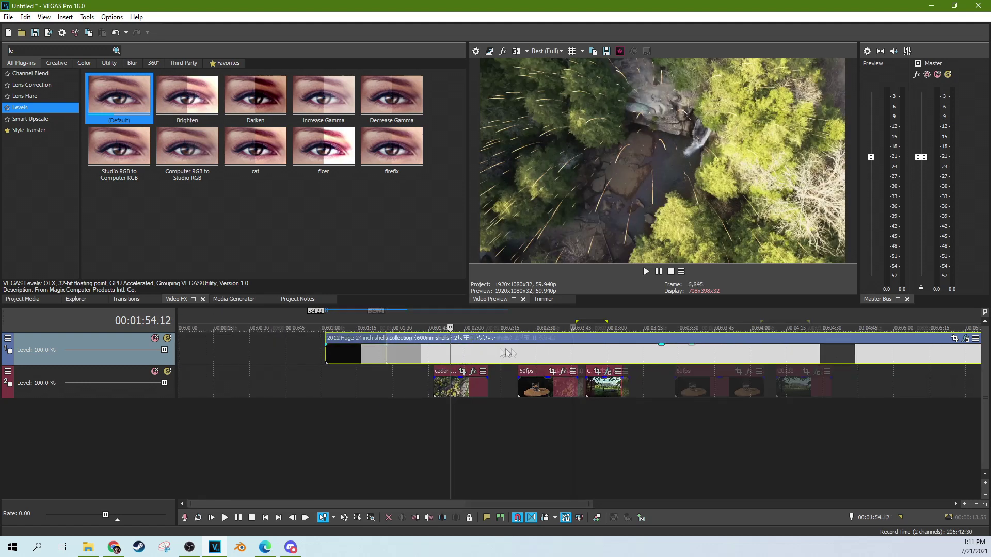